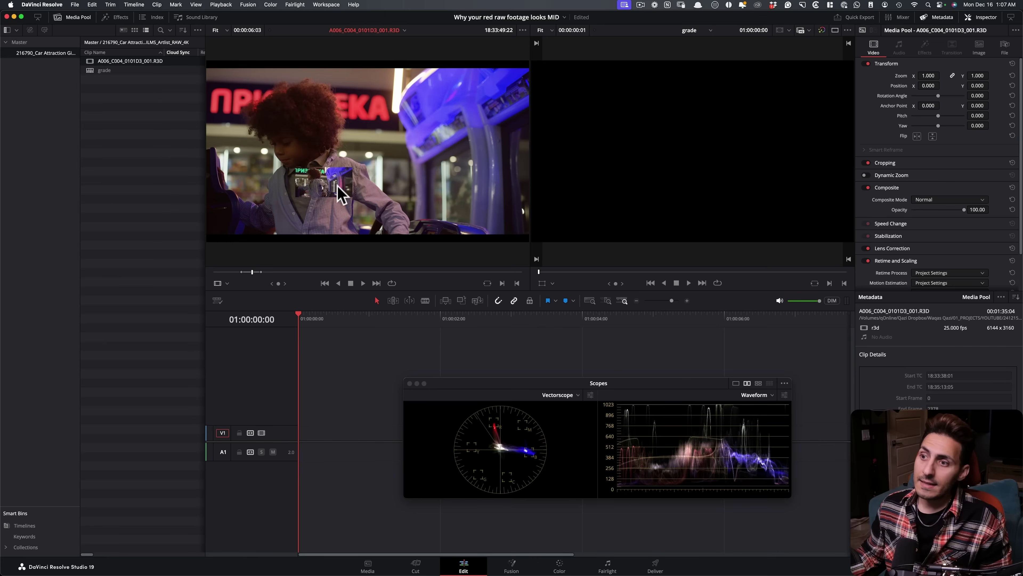
# Place the R3D clip at the start of V1, move two seconds in, and switch to the Color page.
pyautogui.moveTo(338, 190); pyautogui.dragTo(347, 440)
pyautogui.hotkey('shift', 'Right')
pyautogui.hotkey('shift', 'Right')
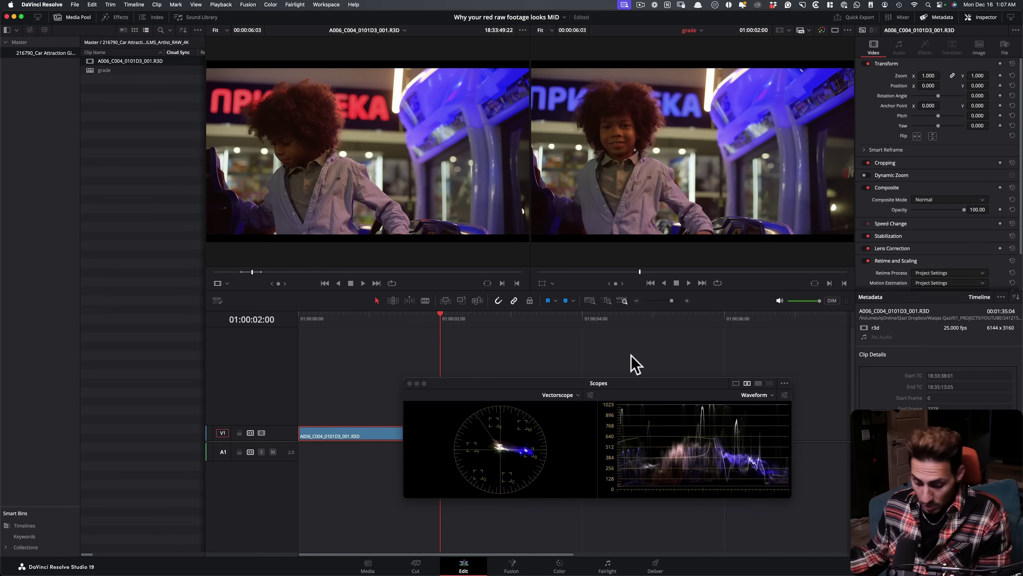
pyautogui.hotkey('shift', '6')
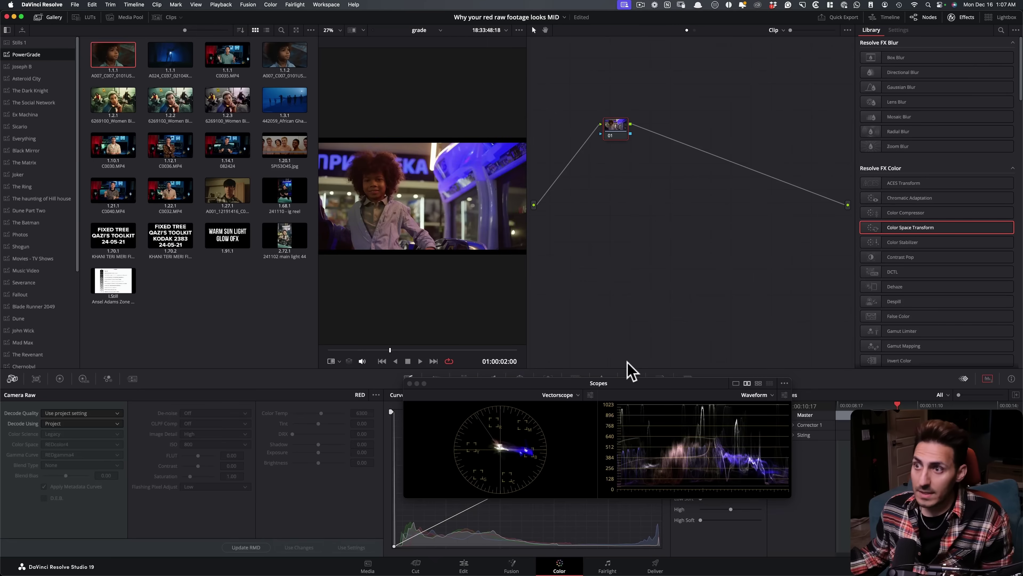
# Hide the stills gallery and move the Scopes window to the right.
pyautogui.click(41, 17)
pyautogui.moveTo(548, 383); pyautogui.dragTo(631, 377)
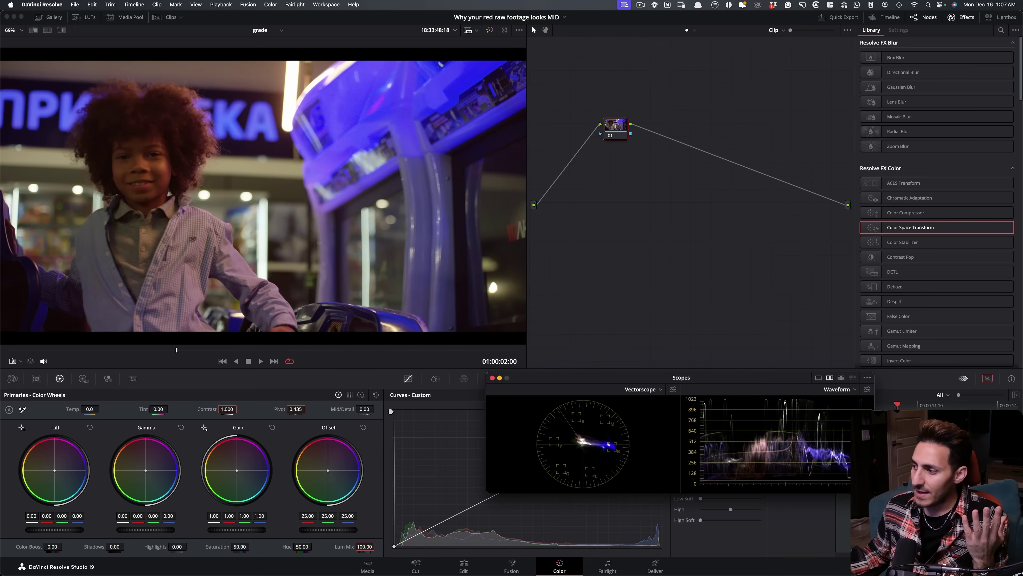
pyautogui.hotkey('shift', '9')
pyautogui.click(354, 120)
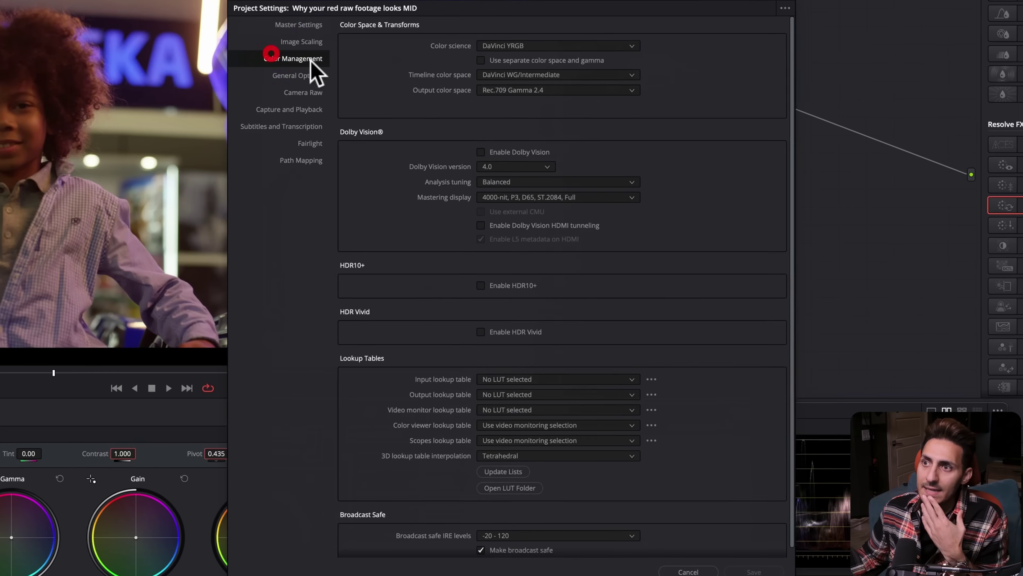
pyautogui.click(545, 42)
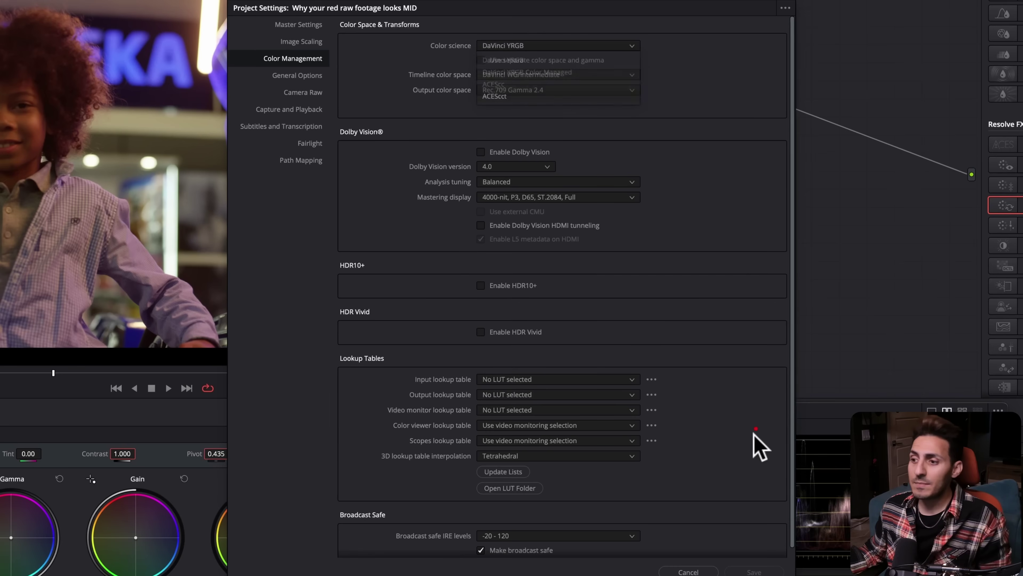
pyautogui.click(687, 572)
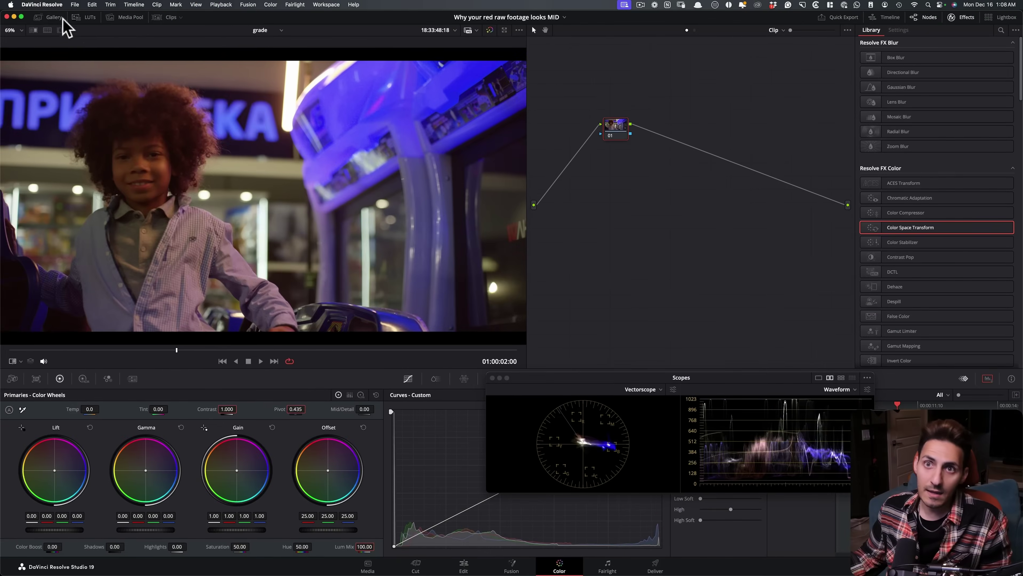
pyautogui.click(54, 16)
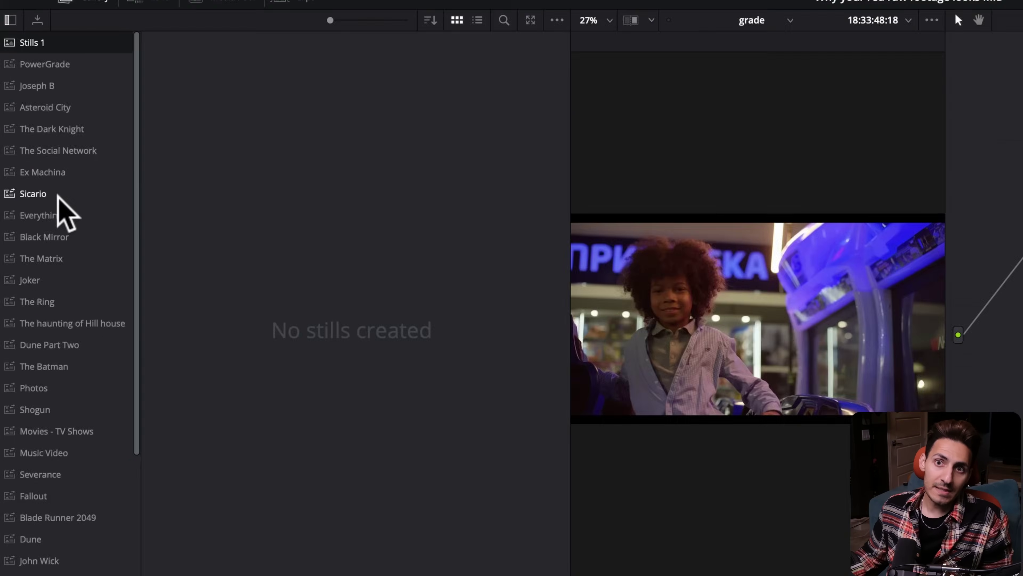
pyautogui.click(32, 127)
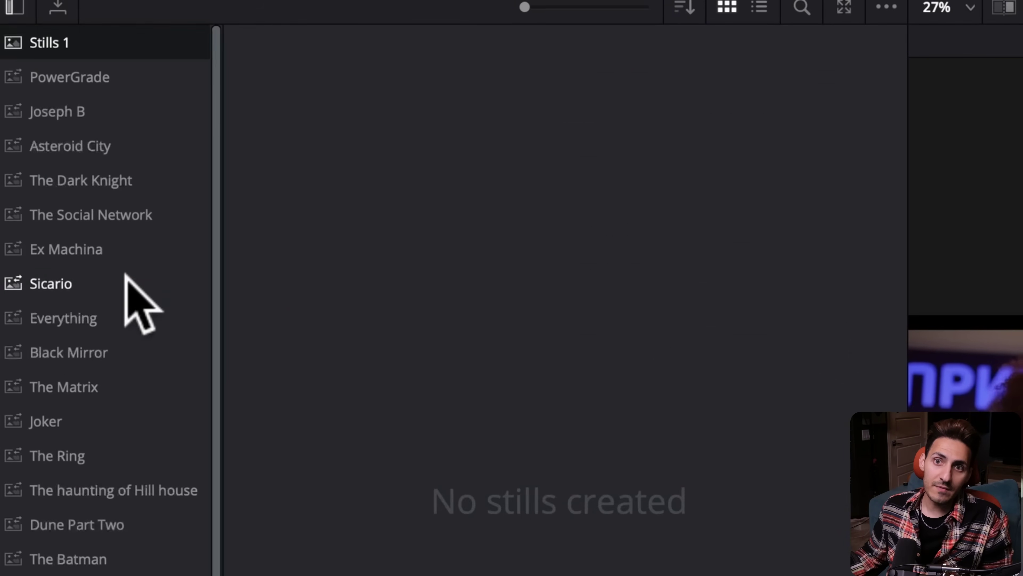
pyautogui.doubleClick(300, 209)
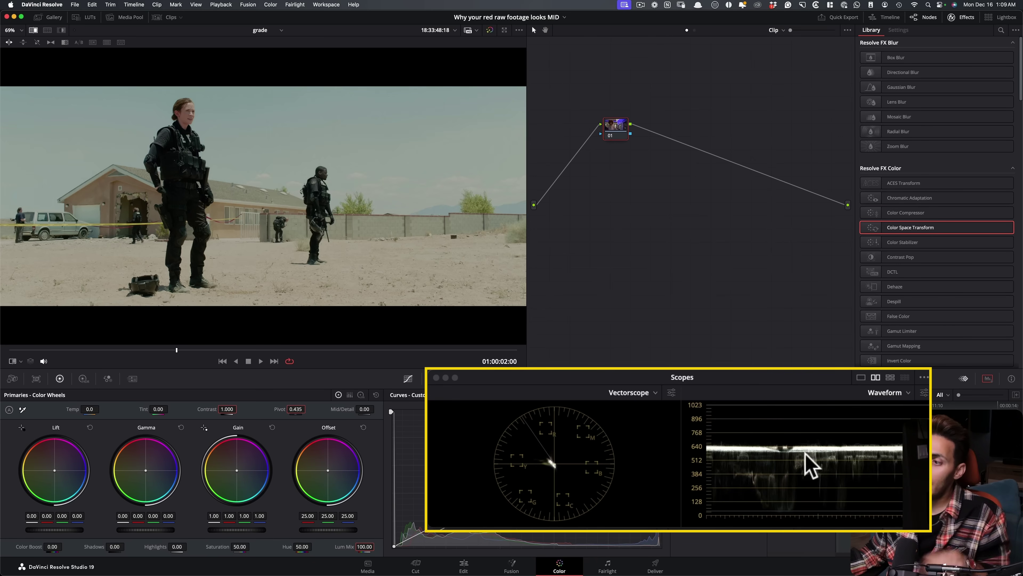
pyautogui.hotkey('ctrl', 'w')
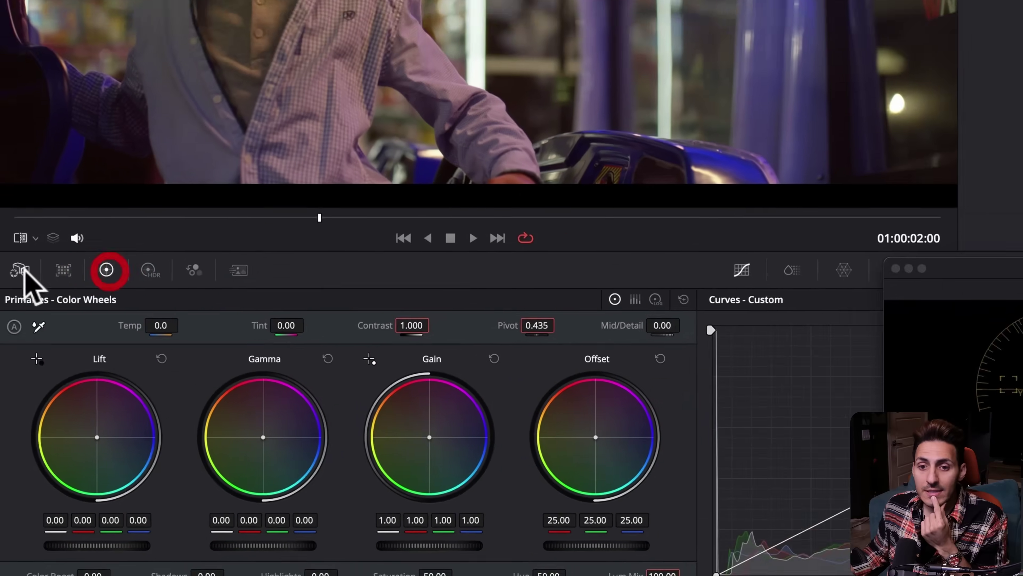
pyautogui.click(12, 378)
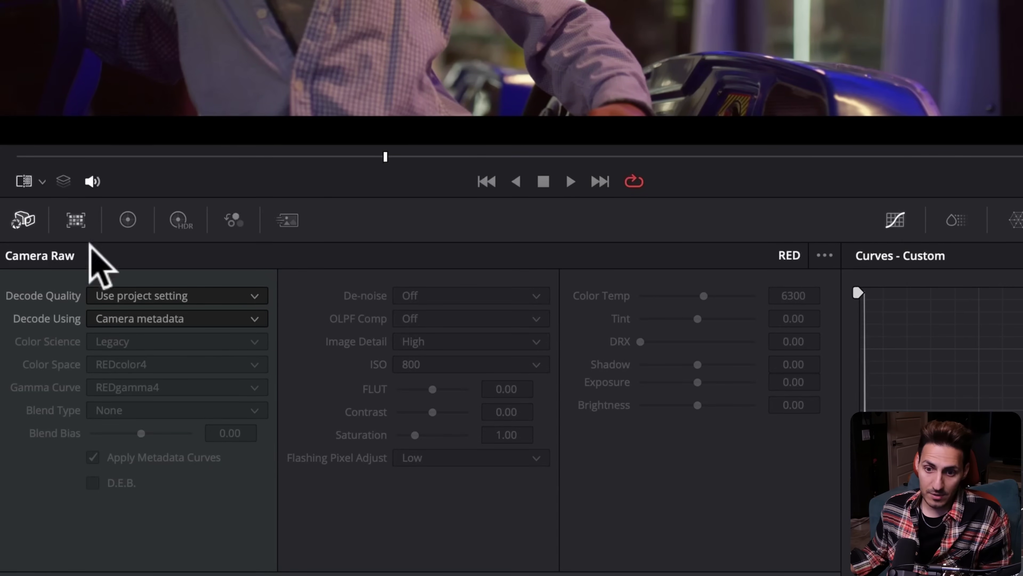
# Set the Camera Raw Decode Using option to Clip.
pyautogui.click(256, 317)
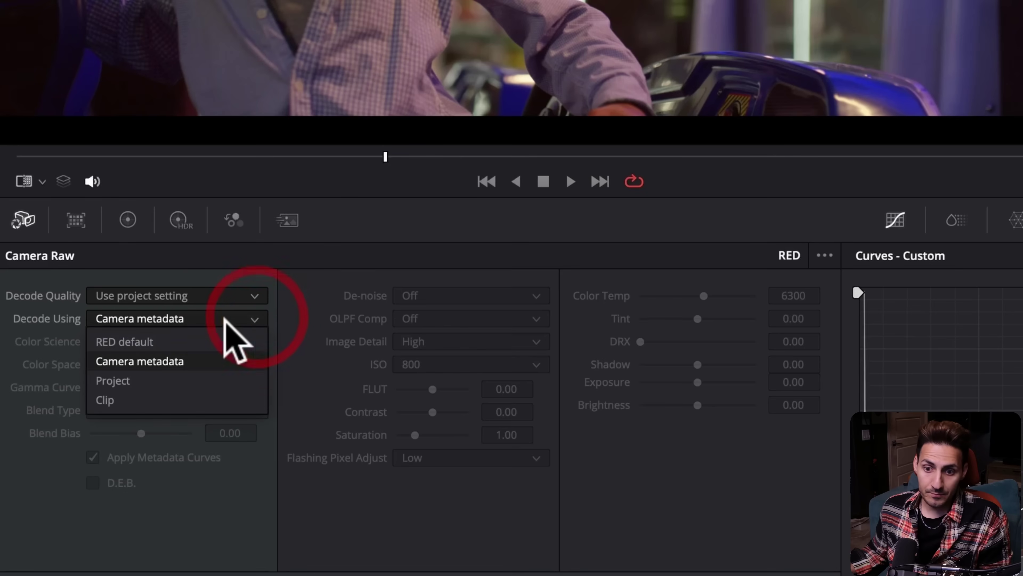
pyautogui.click(142, 400)
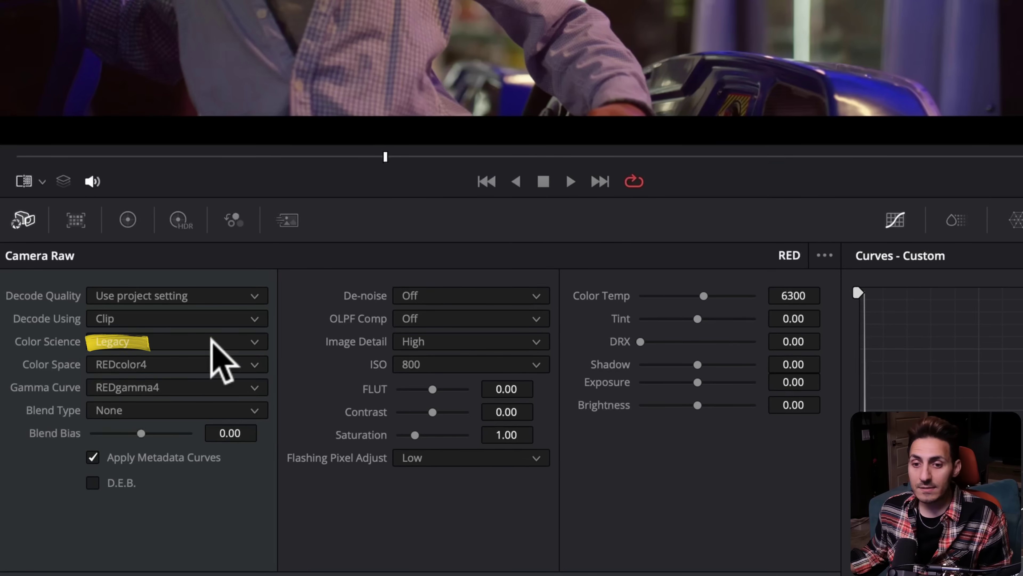
# Change the Camera Raw Color Science from Legacy to IPP2.
pyautogui.click(206, 340)
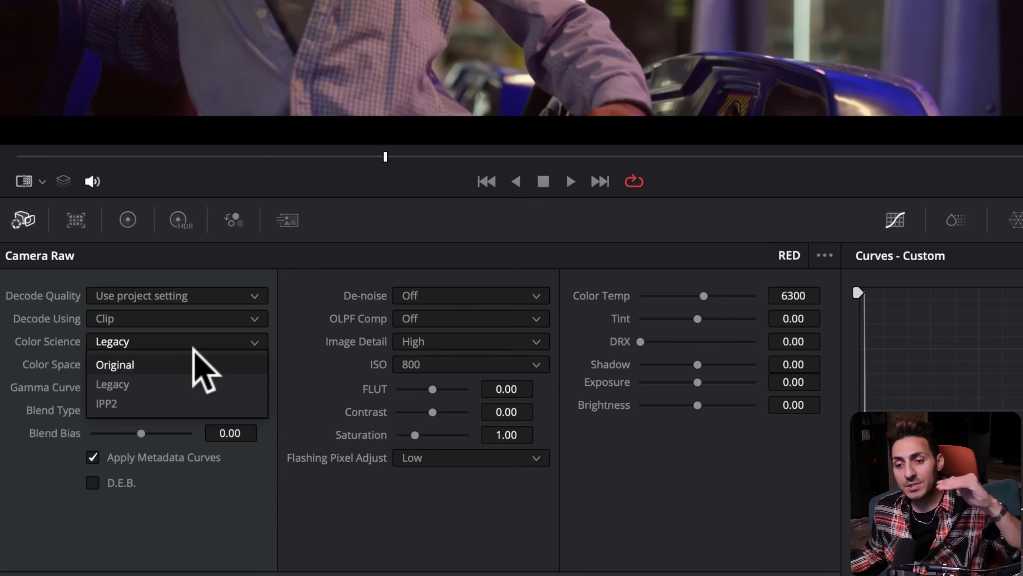
pyautogui.click(61, 364)
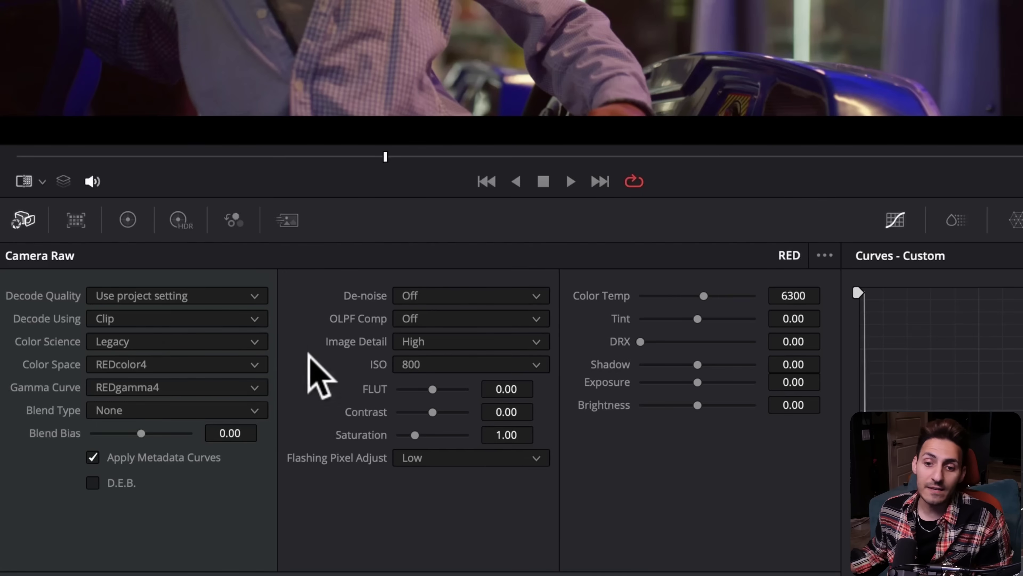
pyautogui.click(182, 342)
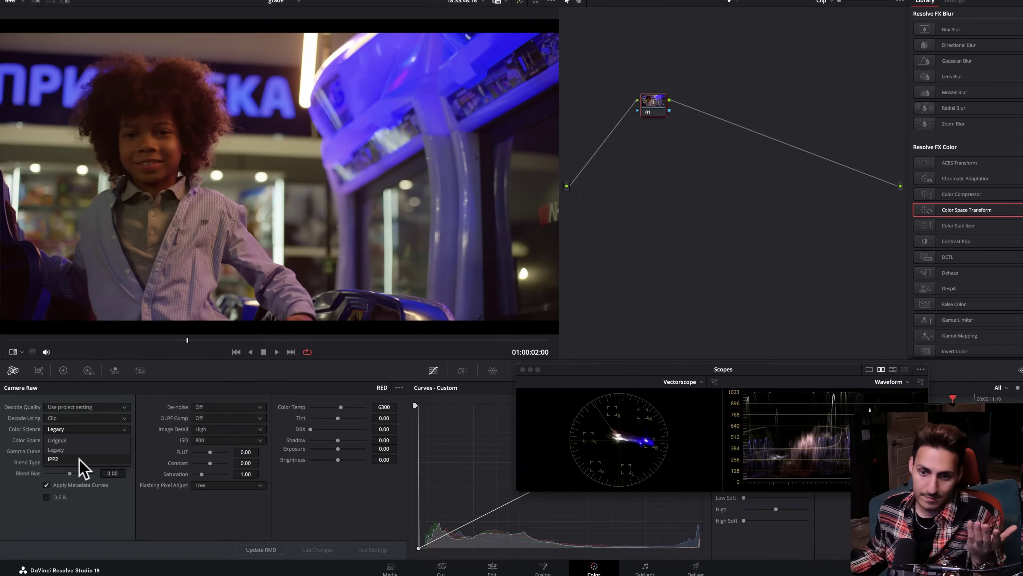
pyautogui.click(79, 459)
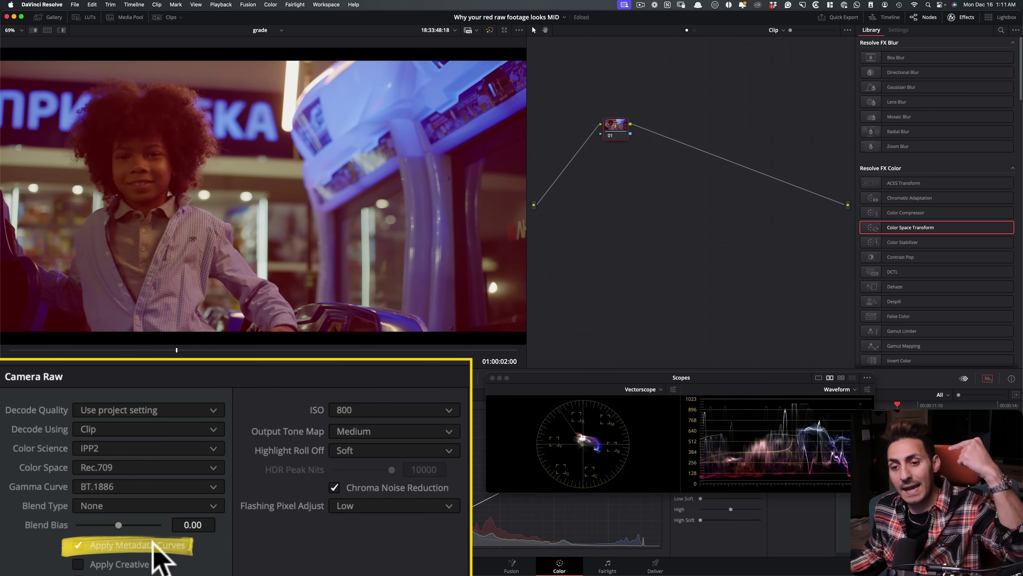
# Uncheck Apply Metadata Curves, keeping Color Science on IPP2.
pyautogui.click(126, 544)
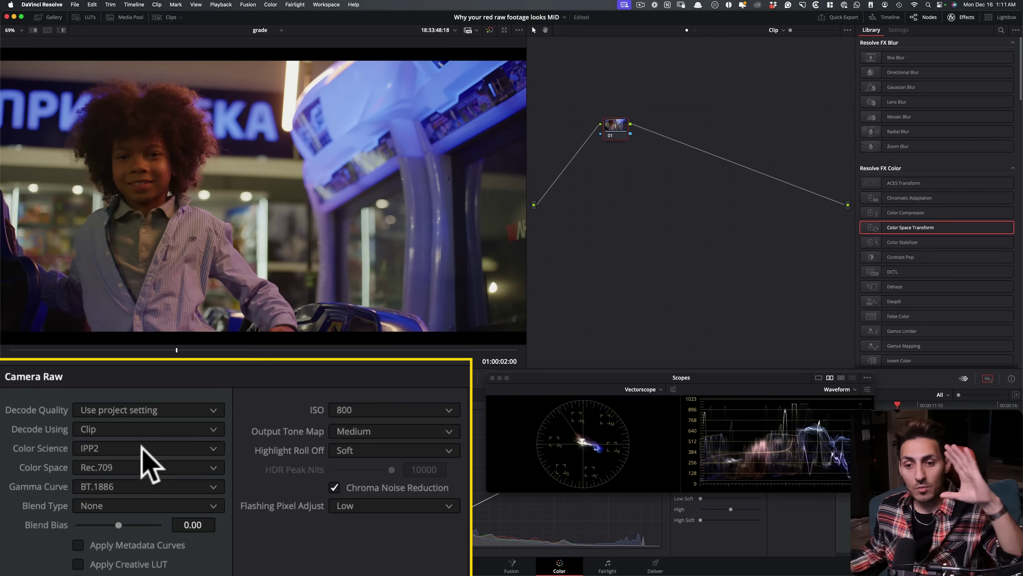
pyautogui.click(141, 446)
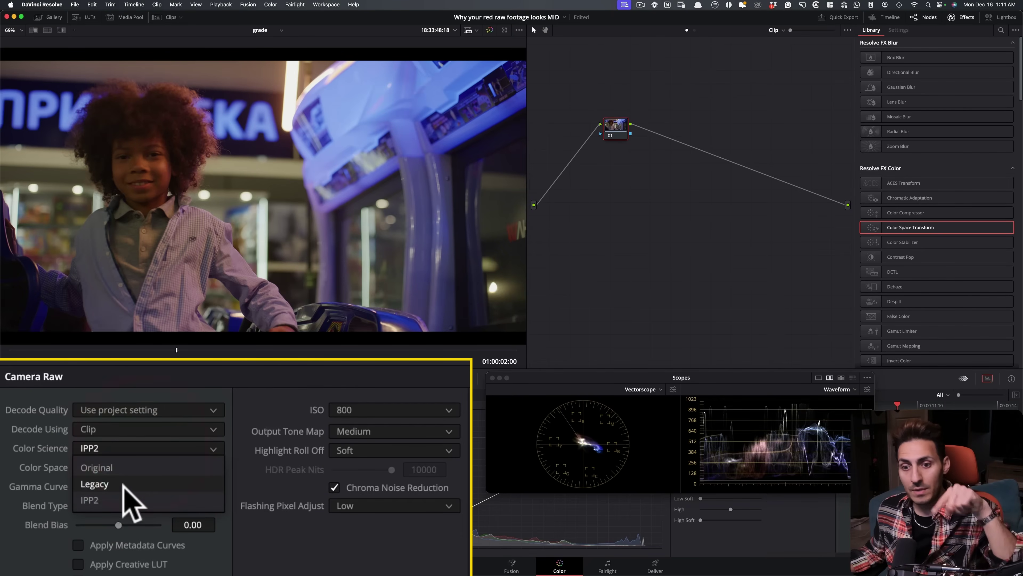
pyautogui.click(28, 463)
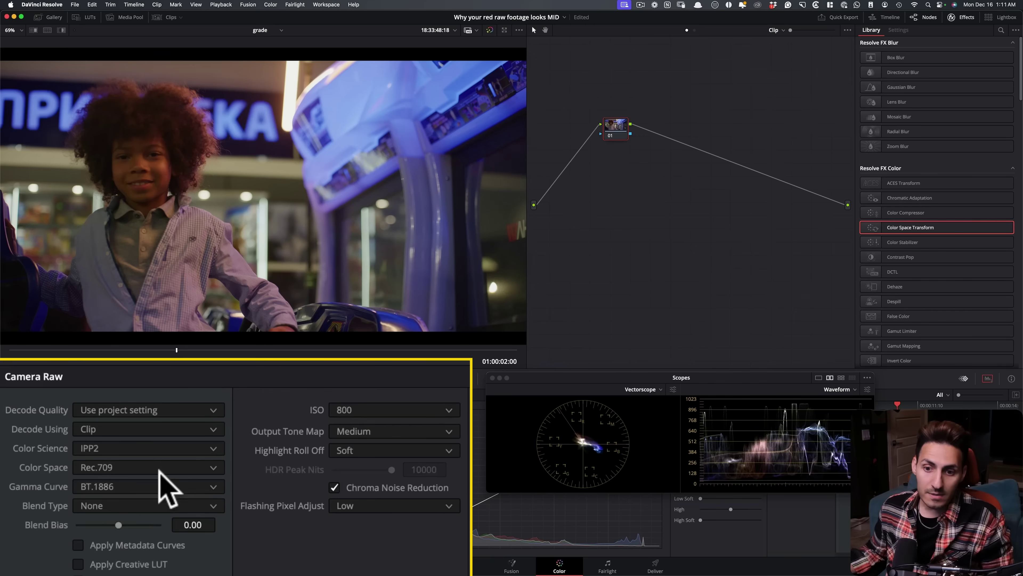
# Open the Color Warper and move the Scopes window up and to the right.
pyautogui.click(161, 466)
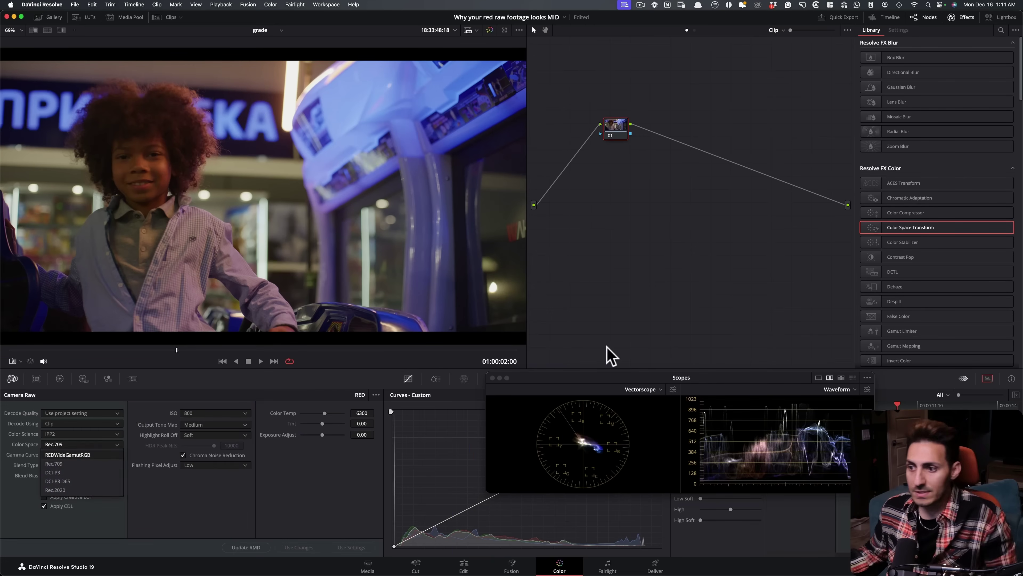
pyautogui.click(599, 344)
pyautogui.click(465, 380)
pyautogui.moveTo(542, 380); pyautogui.dragTo(657, 281)
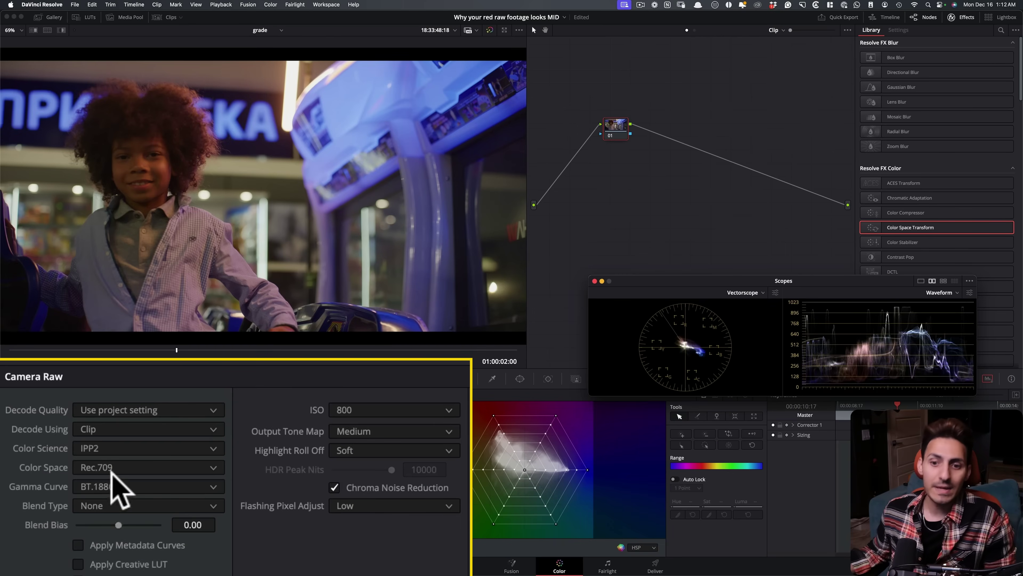
# Set the Camera Raw Color Space to REDWideGamutRGB, leaving gamma on BT.1886.
pyautogui.click(136, 468)
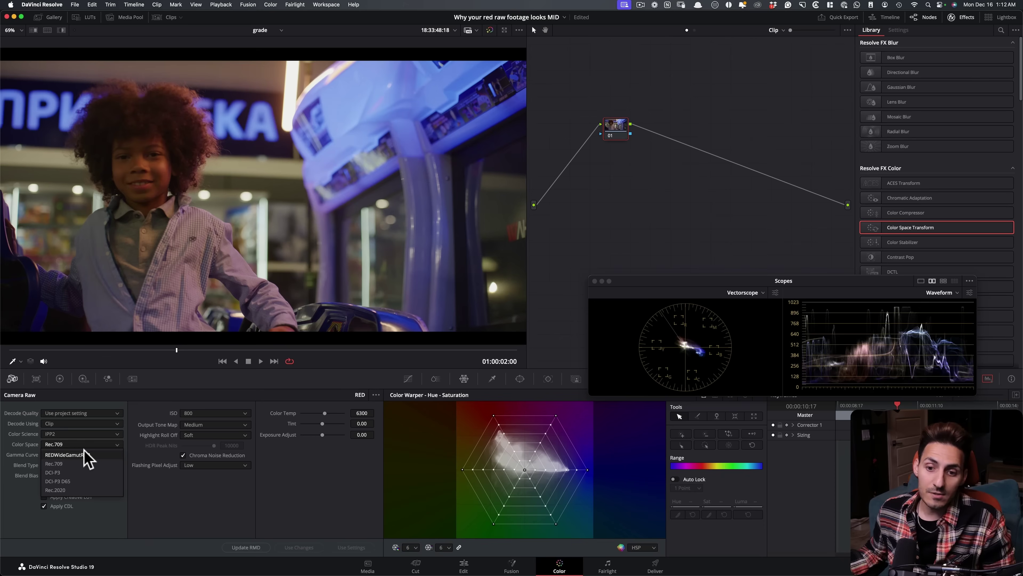
pyautogui.click(85, 454)
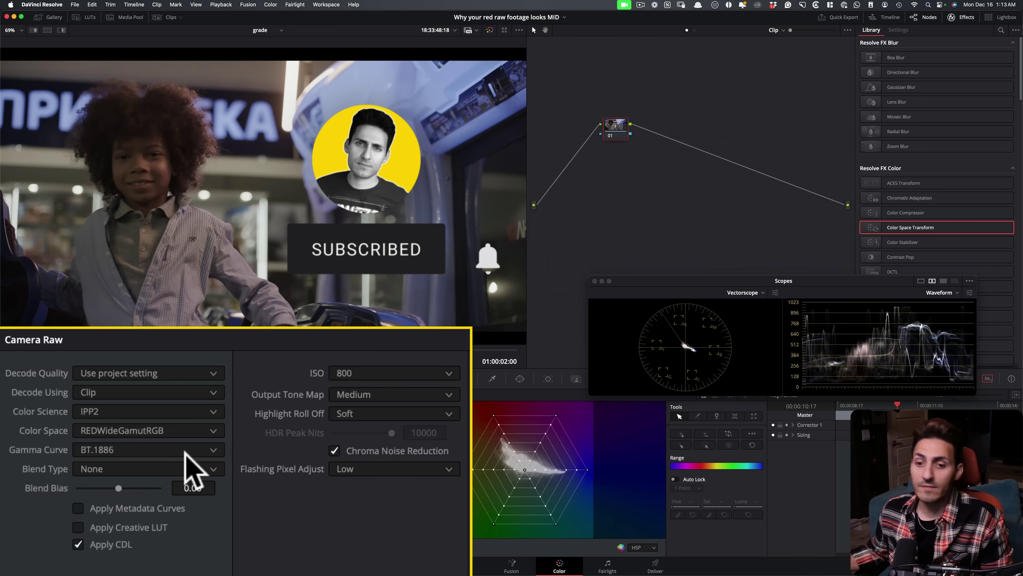
pyautogui.click(169, 450)
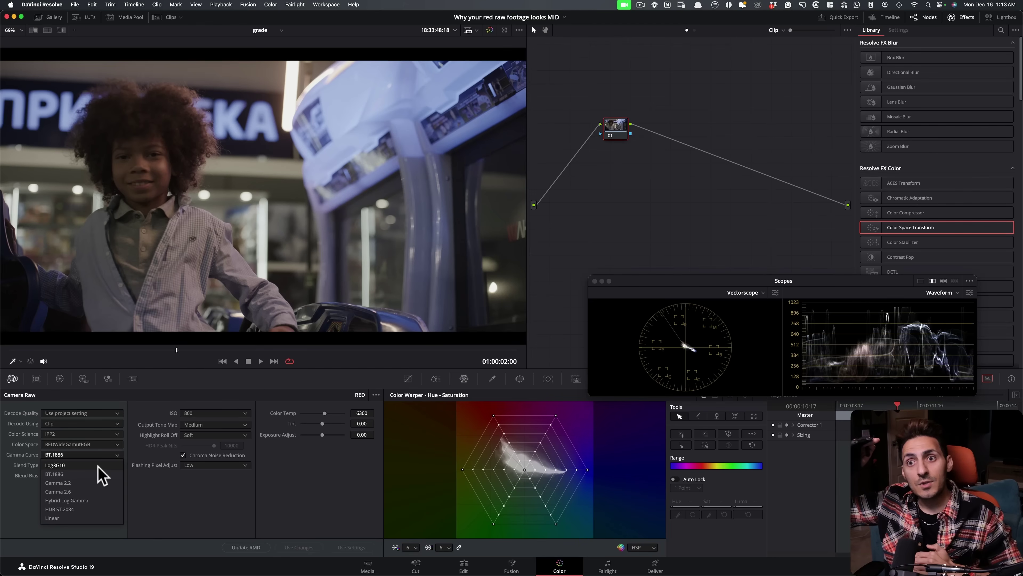
# Set the Camera Raw Gamma Curve to Log3G10 and bring the stills gallery back.
pyautogui.click(98, 466)
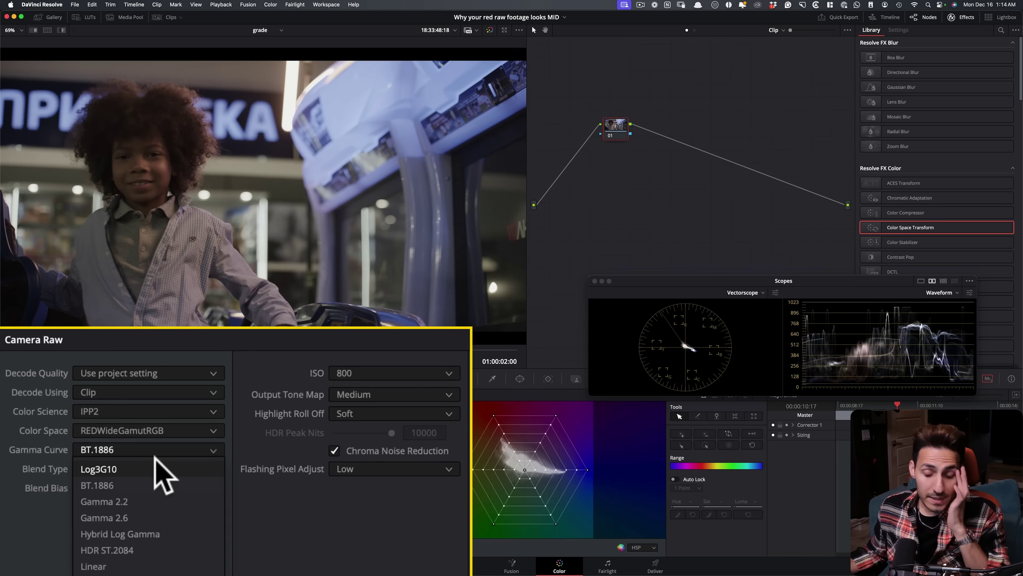
pyautogui.click(133, 470)
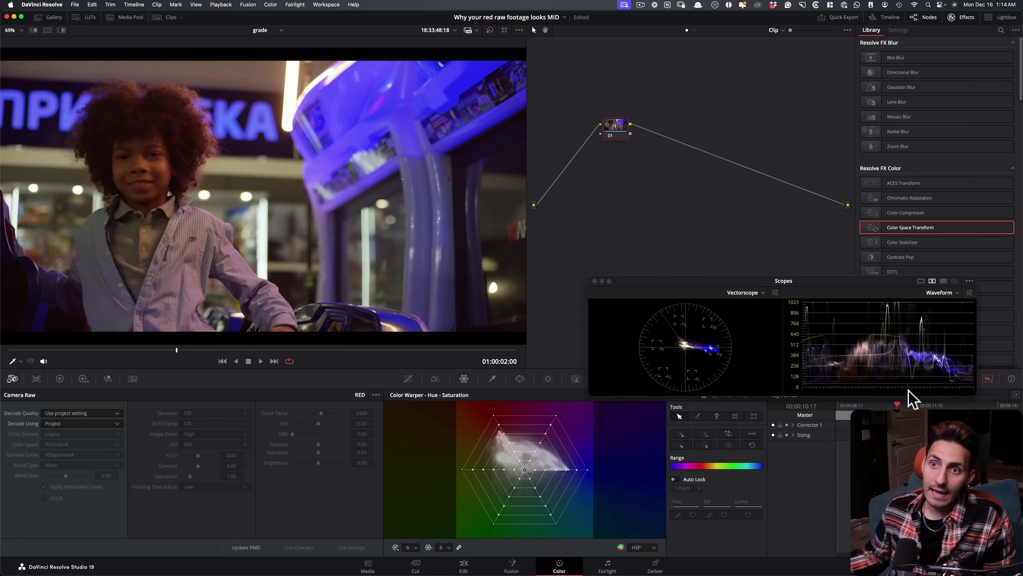
pyautogui.click(52, 17)
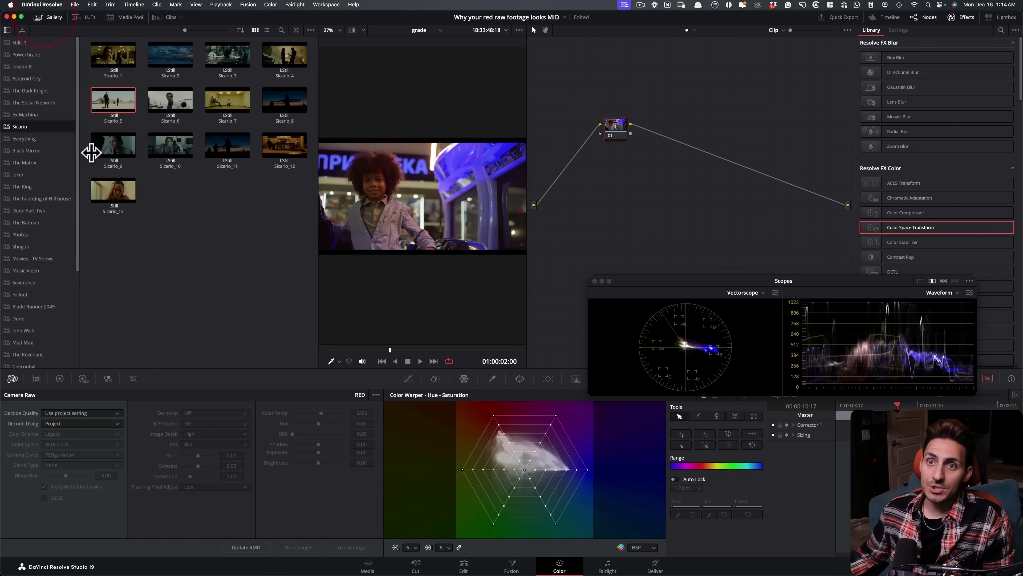
# Save a still of the current frame into the Stills 1 album, then hide the gallery.
pyautogui.click(19, 42)
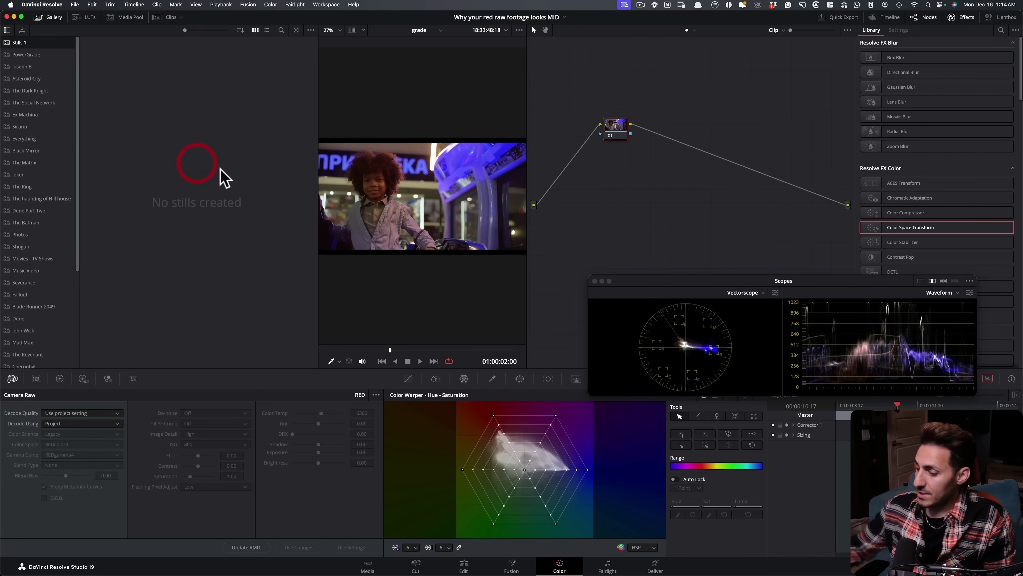
pyautogui.press('alt+super+g')
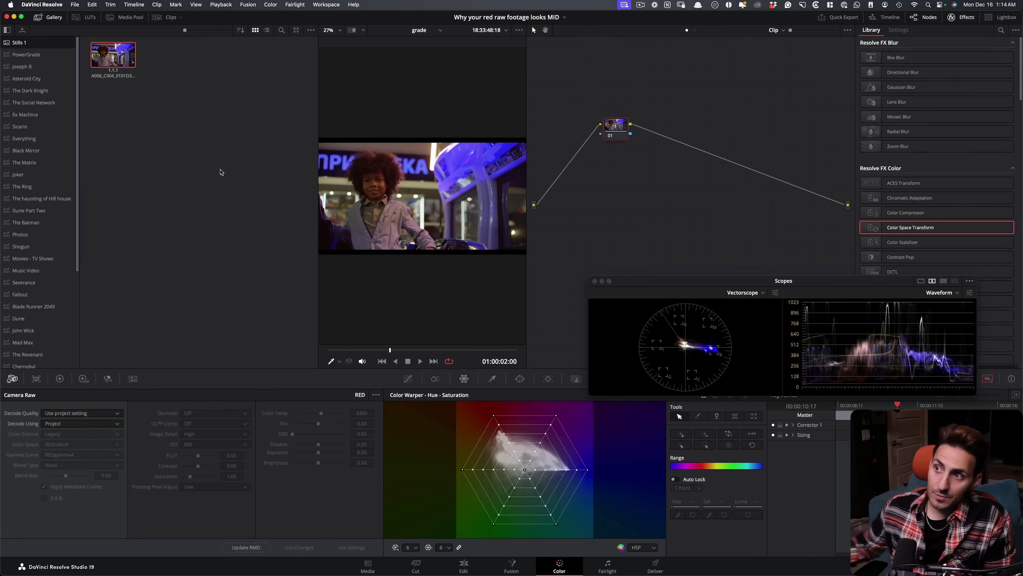
pyautogui.click(48, 17)
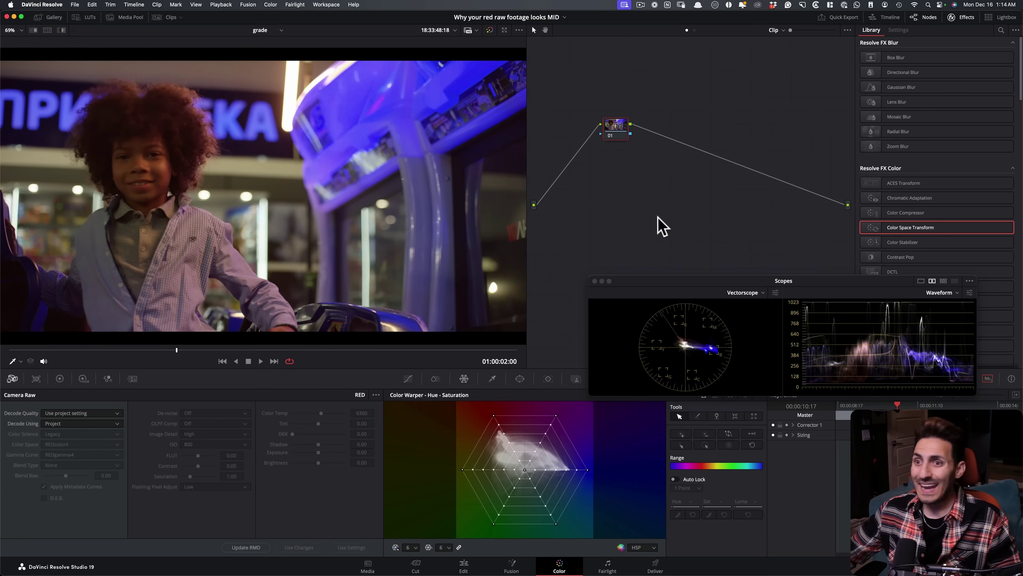
# Restore Clip decoding with IPP2, REDWideGamutRGB and Log3G10 in the Camera Raw panel.
pyautogui.press('super+z')
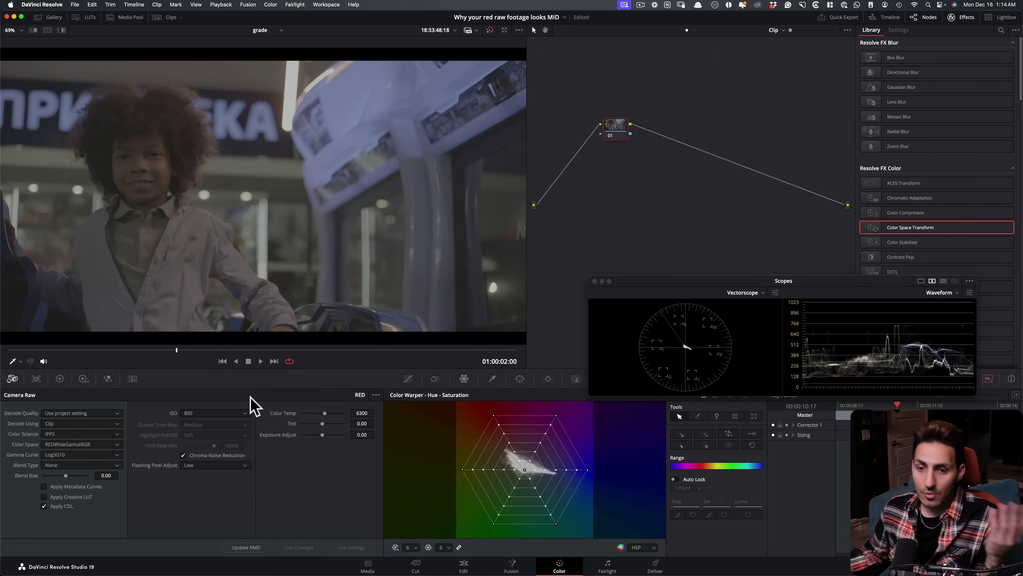
pyautogui.click(59, 379)
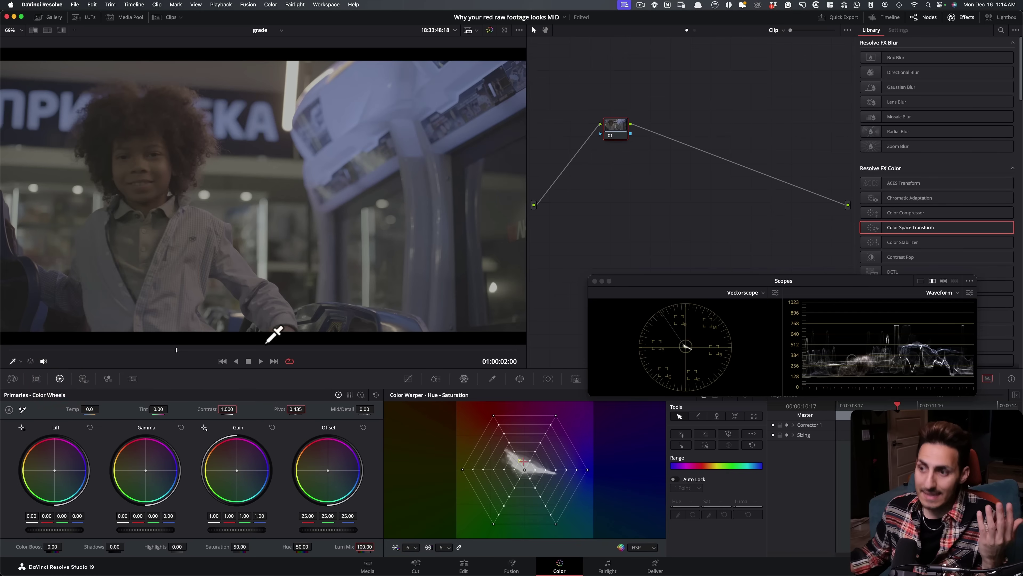
pyautogui.click(12, 379)
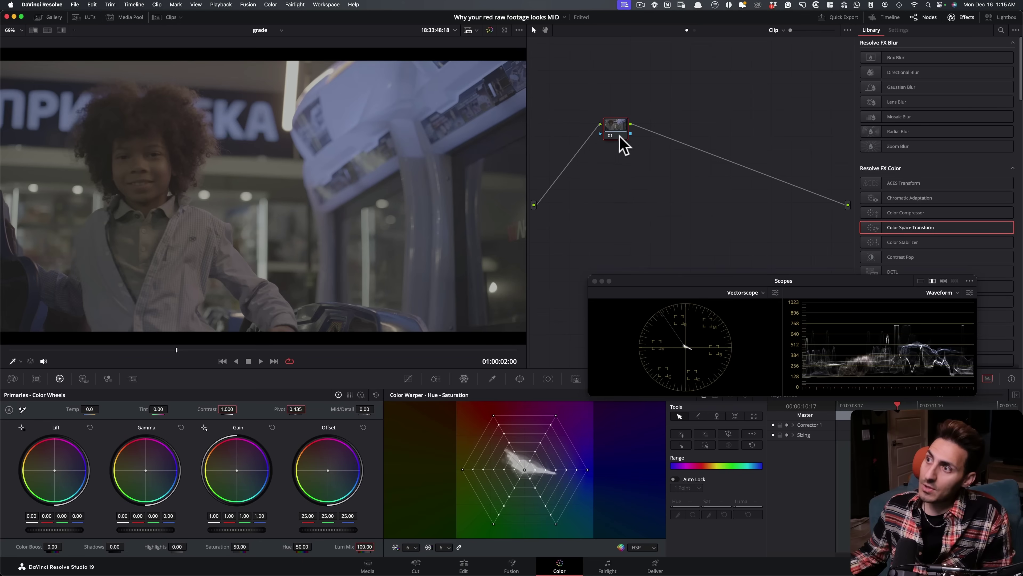
# Build a serial chain of nodes 01, 02, 03 and drop a Color Space Transform onto node 01.
pyautogui.moveTo(619, 136); pyautogui.dragTo(602, 129)
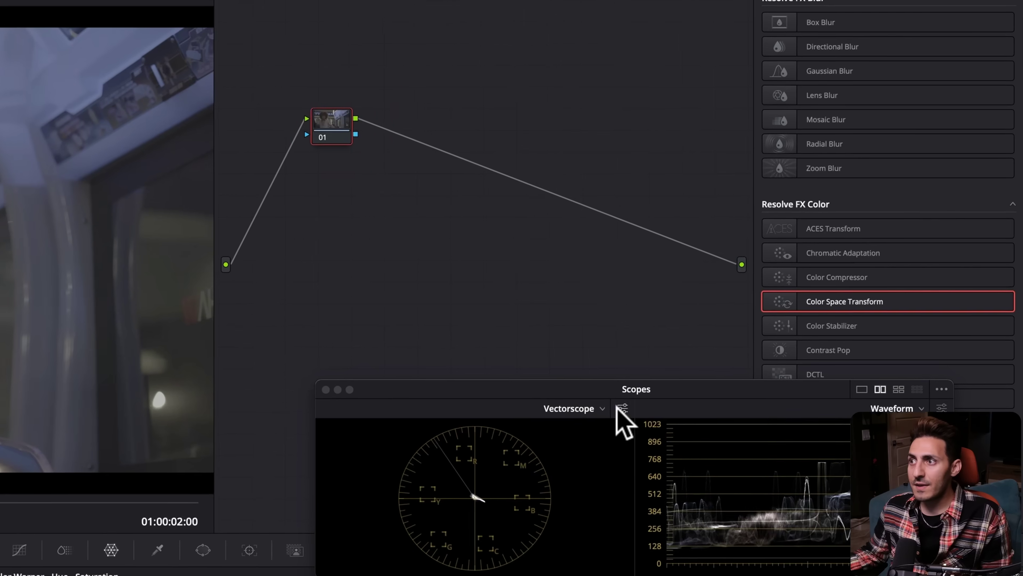
pyautogui.hotkey('alt', 's')
pyautogui.hotkey('alt', 's')
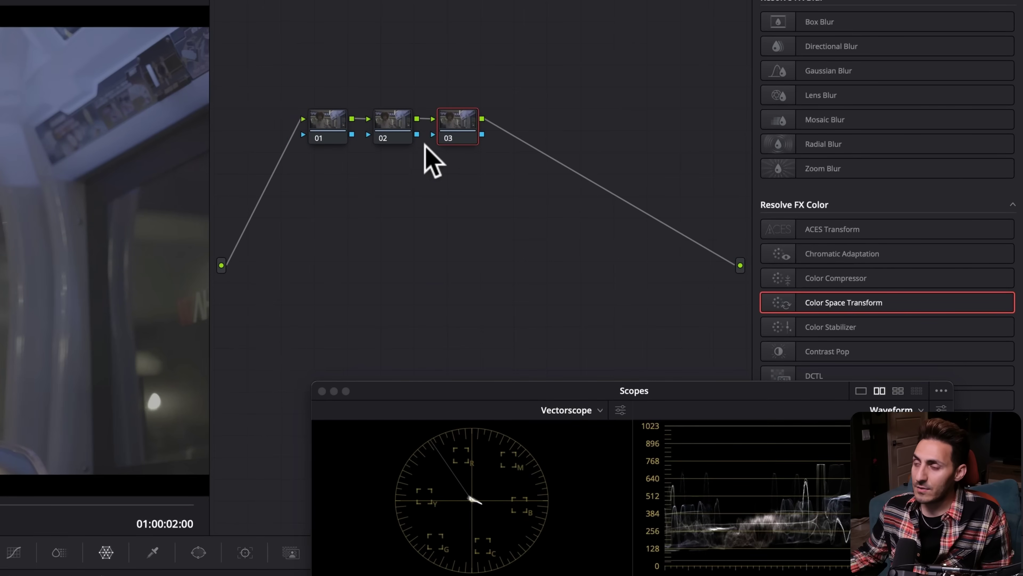
pyautogui.moveTo(452, 119); pyautogui.dragTo(555, 248)
pyautogui.moveTo(399, 129); pyautogui.dragTo(439, 193)
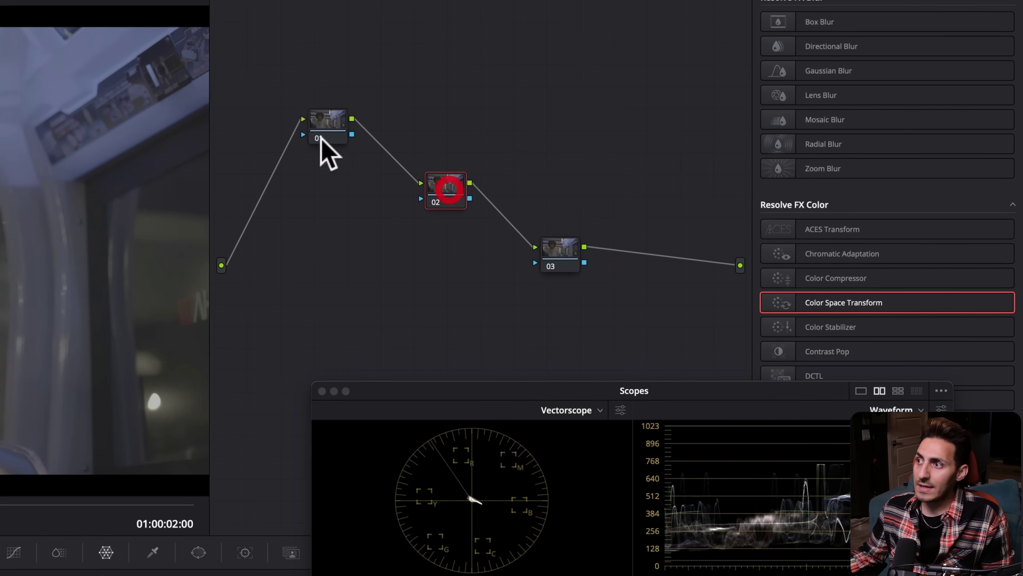
pyautogui.click(345, 123)
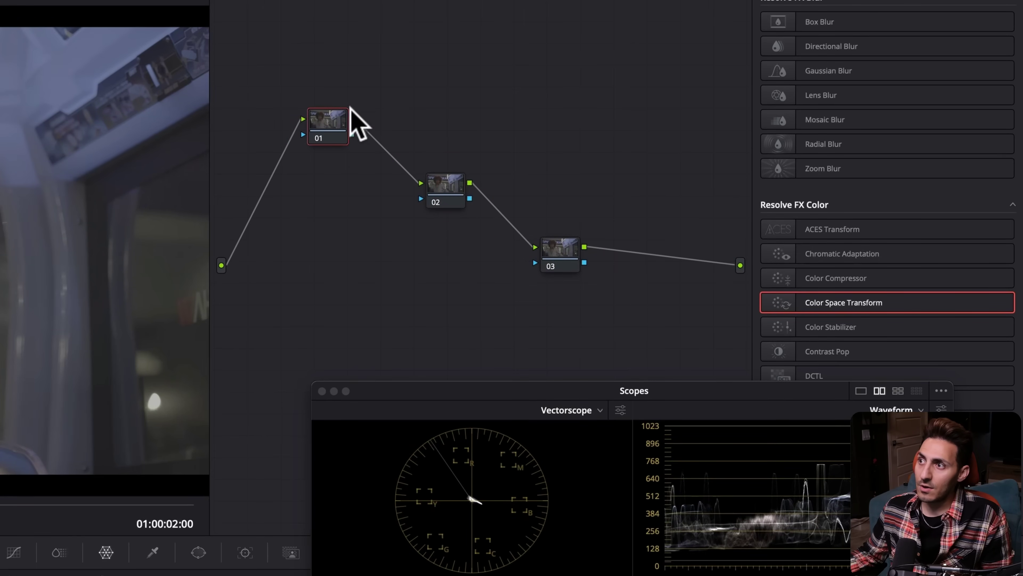
pyautogui.moveTo(887, 307); pyautogui.dragTo(328, 129)
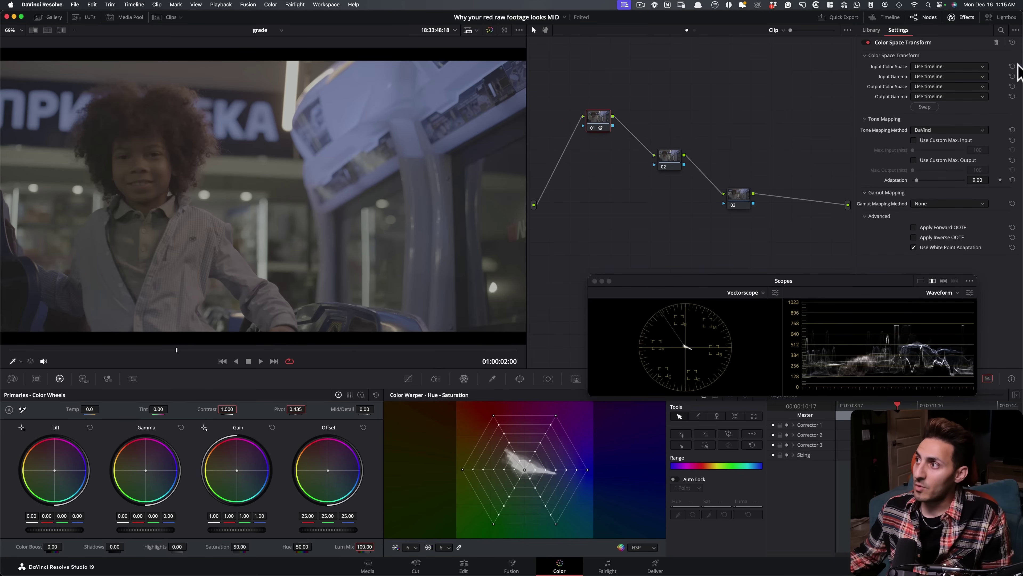
# Set the CST input to REDWideGamutRGB color space with RED Log3G10 gamma.
pyautogui.click(973, 66)
pyautogui.scroll(-5, 939, 141)
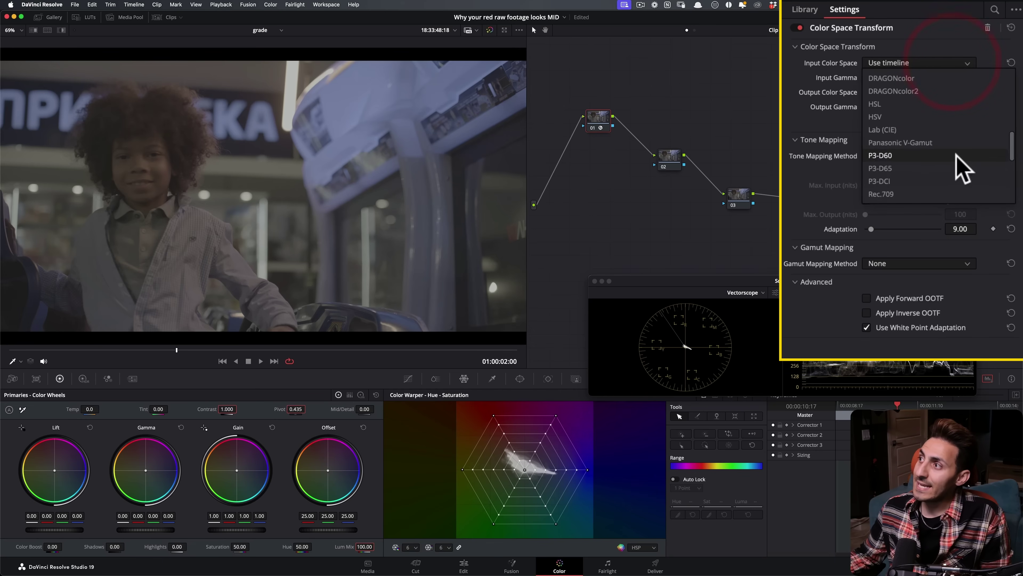
pyautogui.scroll(-2, 941, 194)
pyautogui.click(941, 195)
pyautogui.click(13, 381)
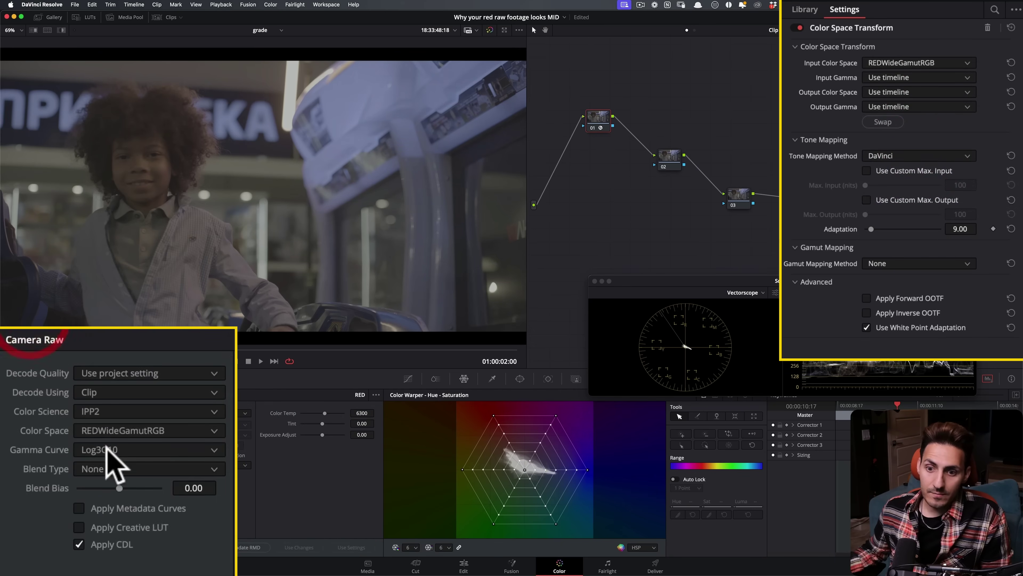
pyautogui.click(916, 77)
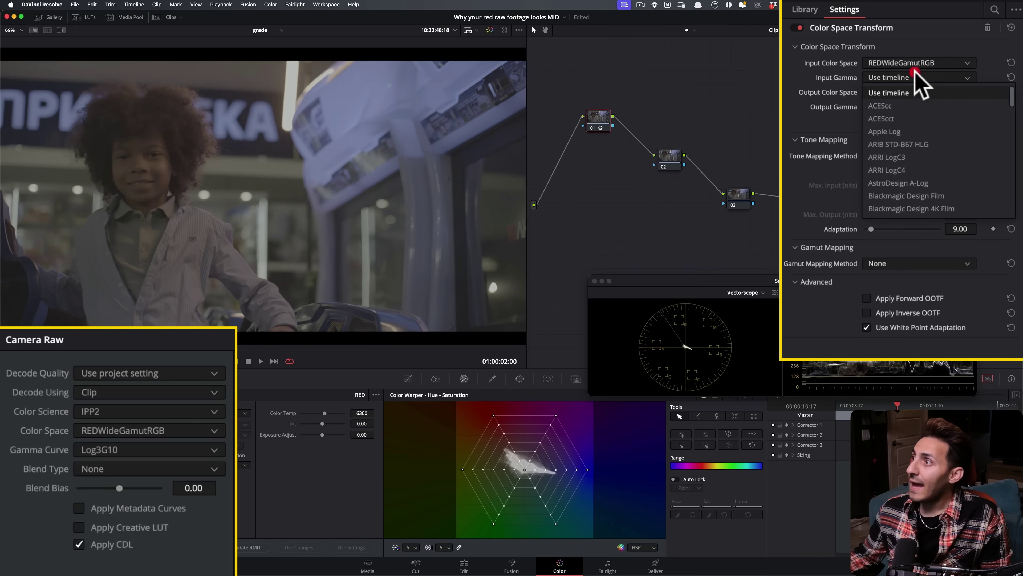
pyautogui.scroll(-5, 939, 218)
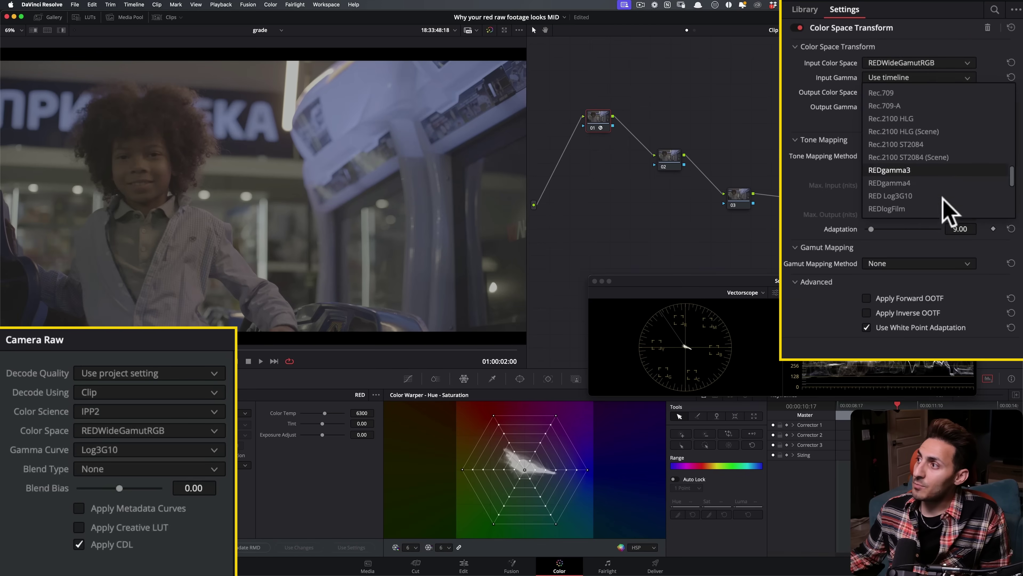
pyautogui.scroll(-1, 939, 201)
pyautogui.click(907, 186)
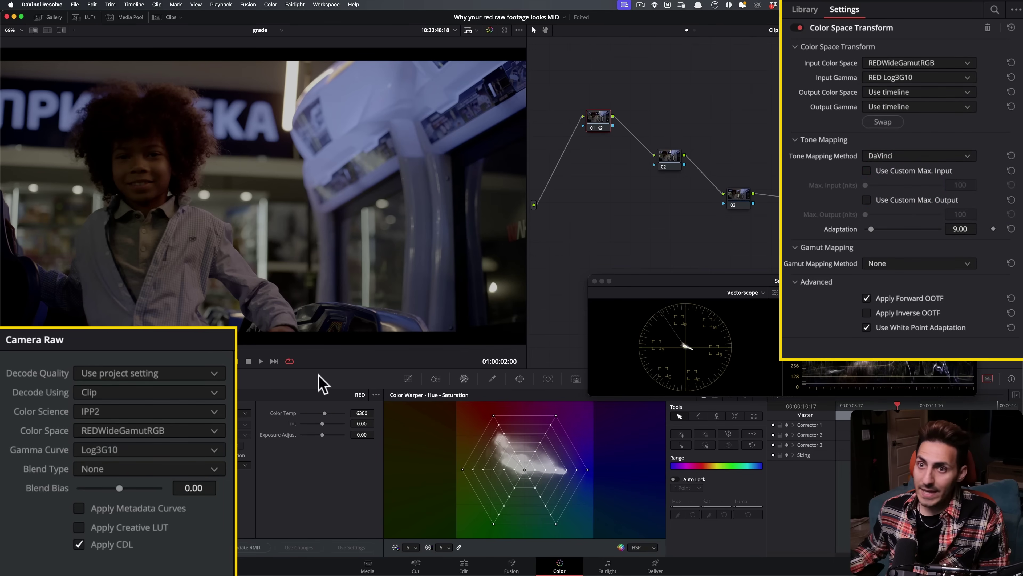
# Set the CST output to DaVinci Wide Gamut with DaVinci Intermediate gamma.
pyautogui.click(937, 92)
pyautogui.scroll(-5, 943, 157)
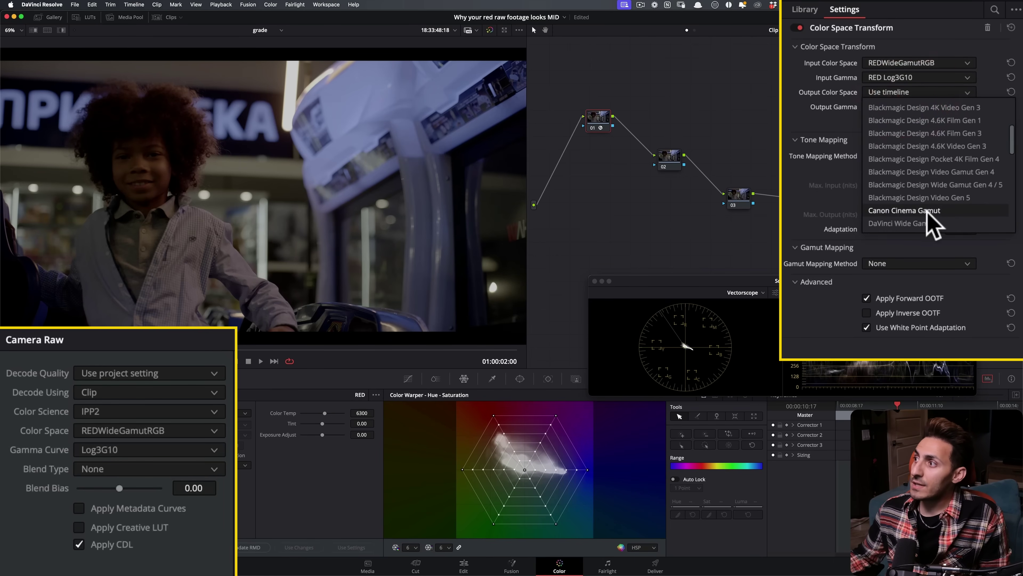
pyautogui.click(918, 217)
pyautogui.click(922, 93)
pyautogui.click(922, 213)
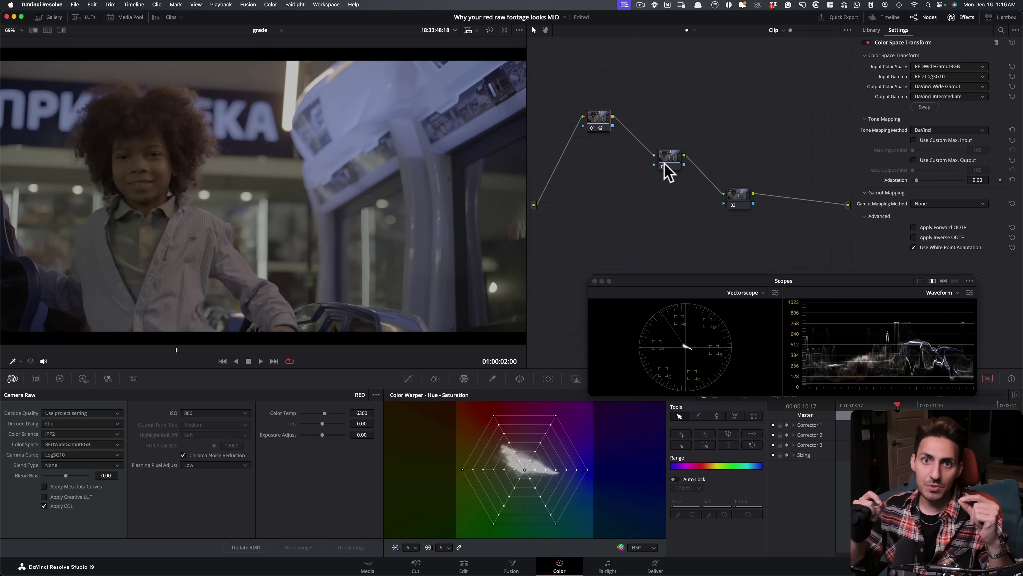
# Apply a Color Space Transform effect to node 03.
pyautogui.click(738, 196)
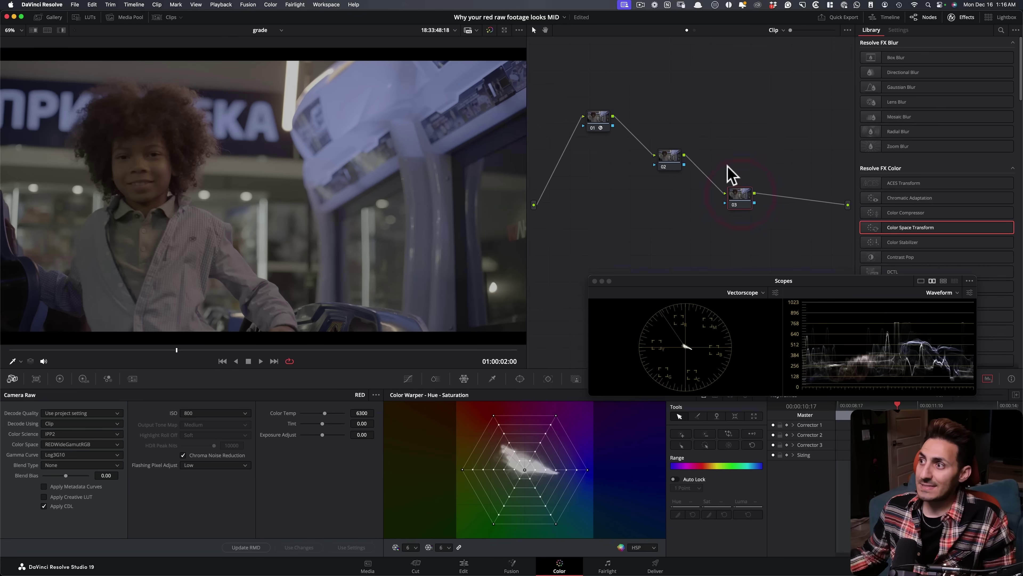
pyautogui.moveTo(904, 226); pyautogui.dragTo(767, 201)
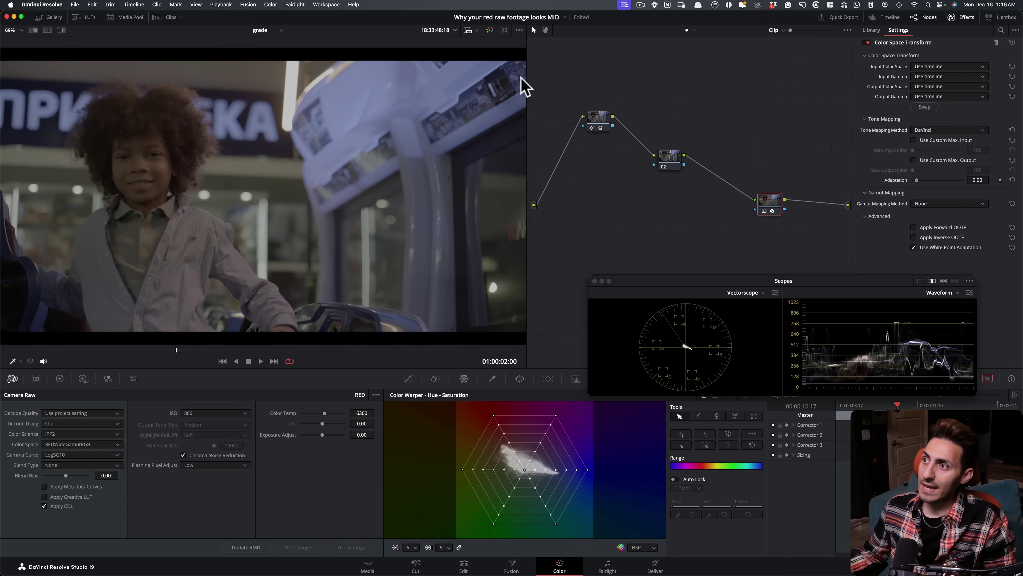
pyautogui.moveTo(664, 168); pyautogui.dragTo(670, 161)
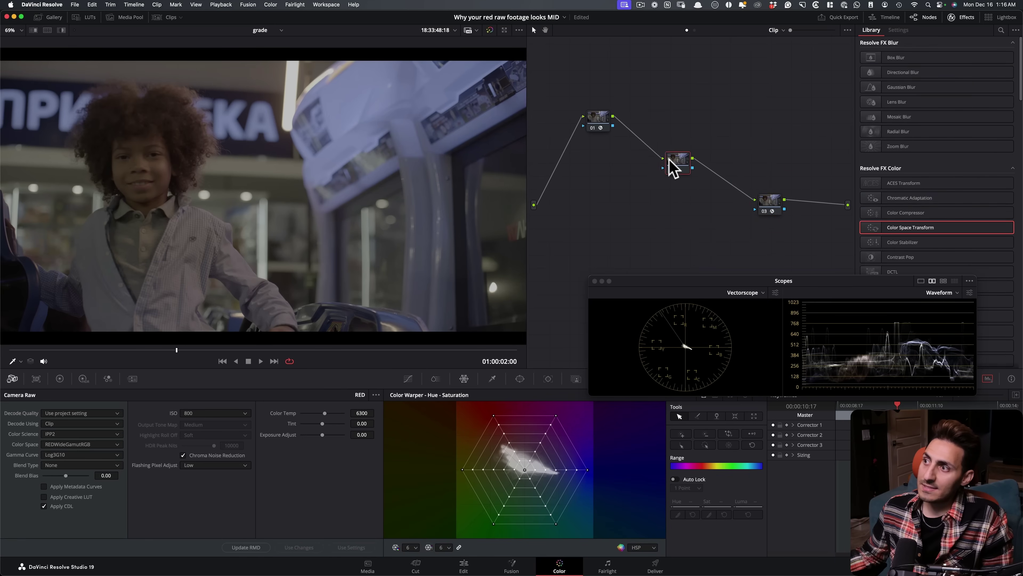
pyautogui.click(764, 201)
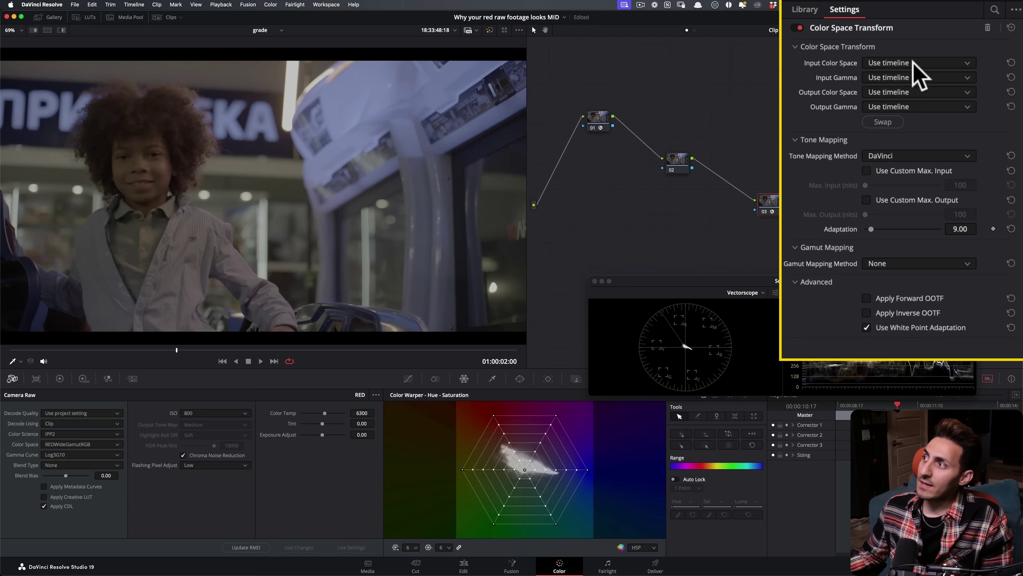
# Set the CST input to DaVinci Wide Gamut with DaVinci Intermediate gamma.
pyautogui.click(949, 66)
pyautogui.click(939, 148)
pyautogui.click(953, 76)
pyautogui.scroll(-5, 926, 153)
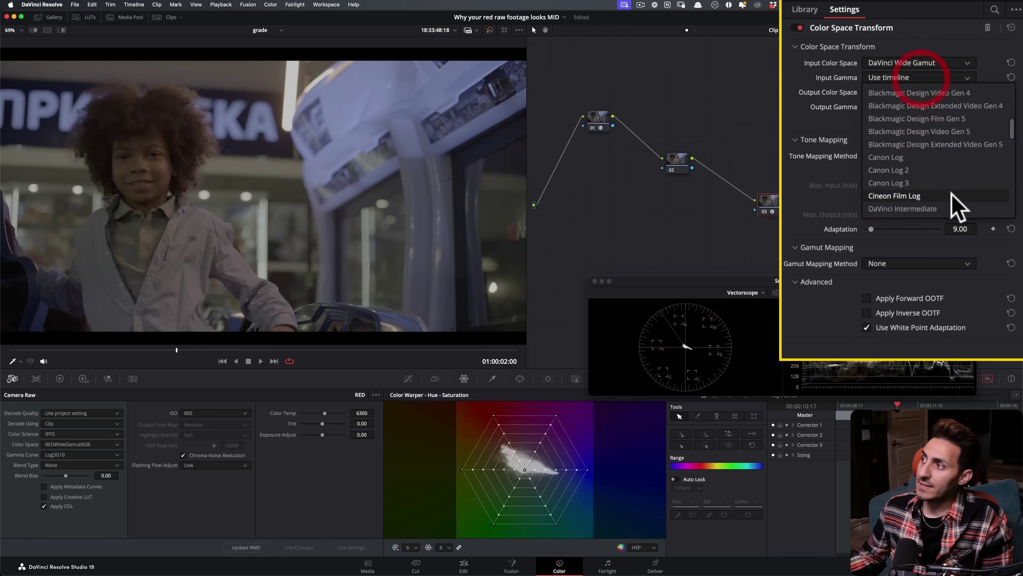
pyautogui.click(923, 208)
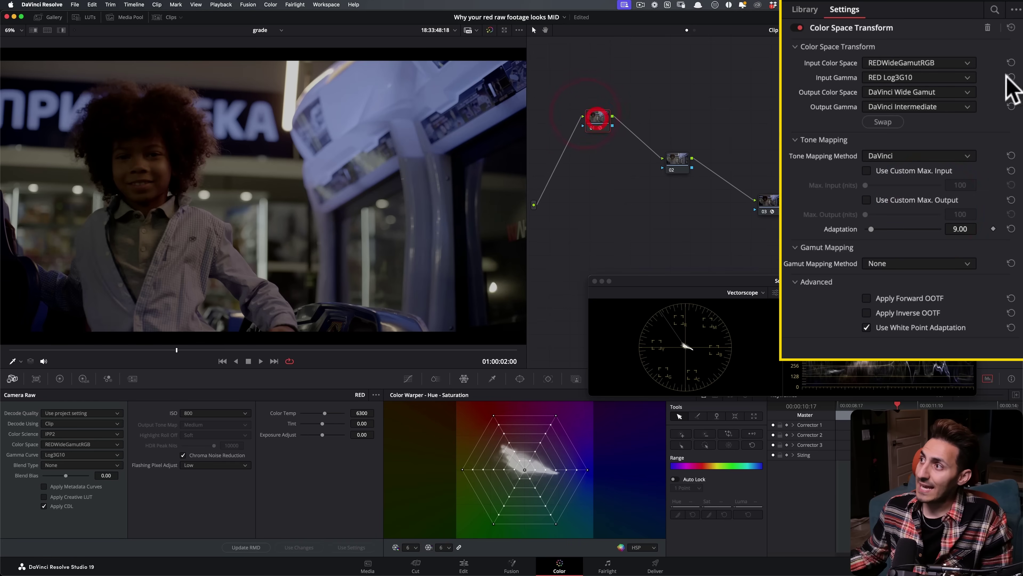
# Set the CST output to Rec.709 with Gamma 2.4.
pyautogui.click(769, 200)
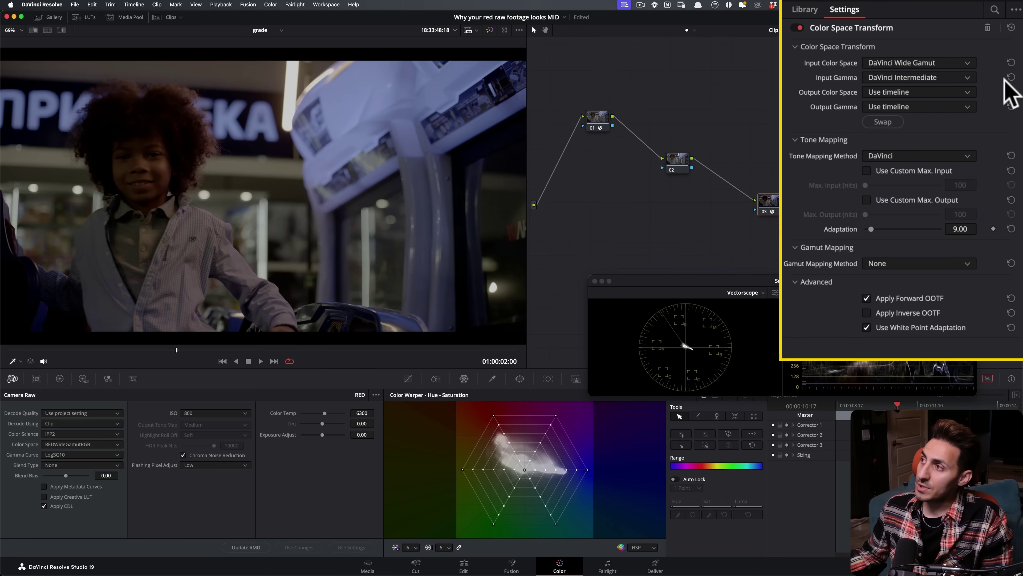
pyautogui.click(967, 92)
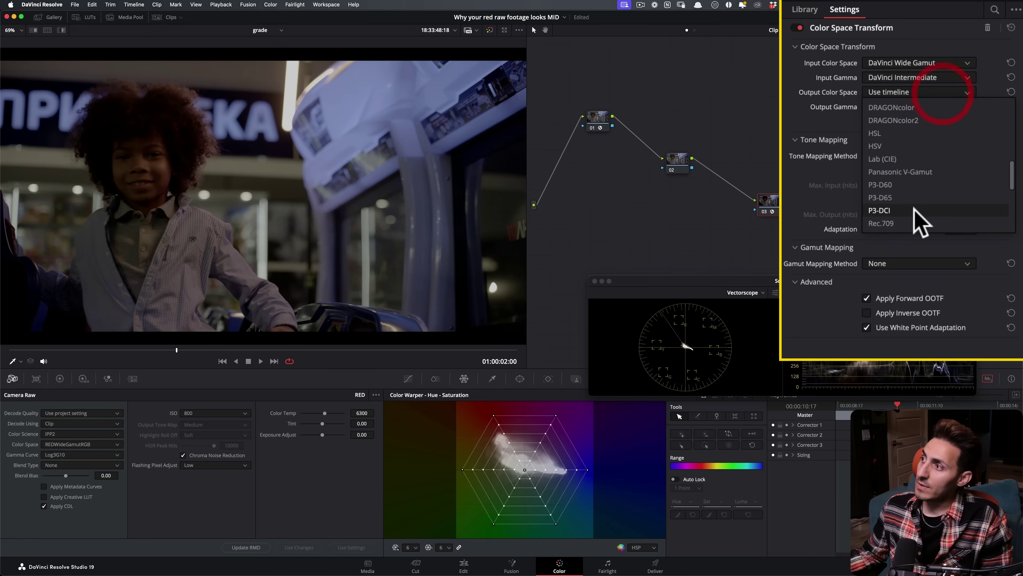
pyautogui.click(903, 220)
pyautogui.click(921, 106)
pyautogui.scroll(-1, 910, 229)
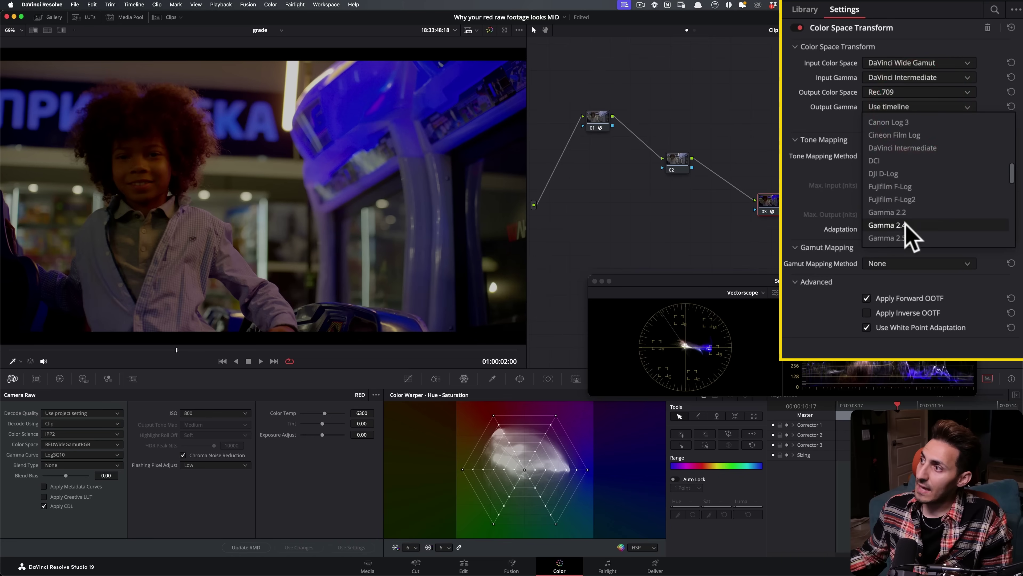
pyautogui.click(909, 229)
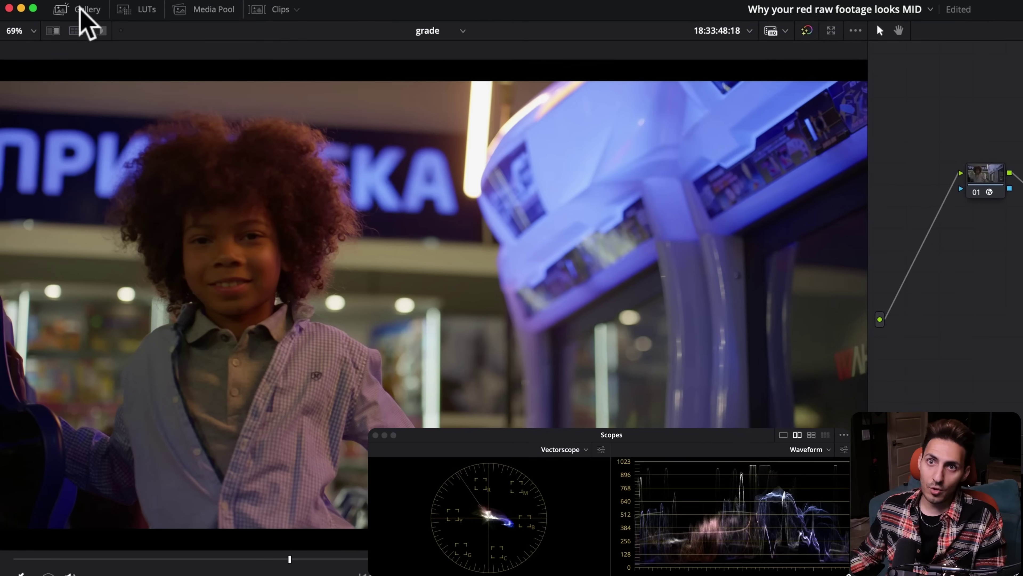
# Toggle the saved-still comparison and bring up the primary colour wheels.
pyautogui.click(86, 9)
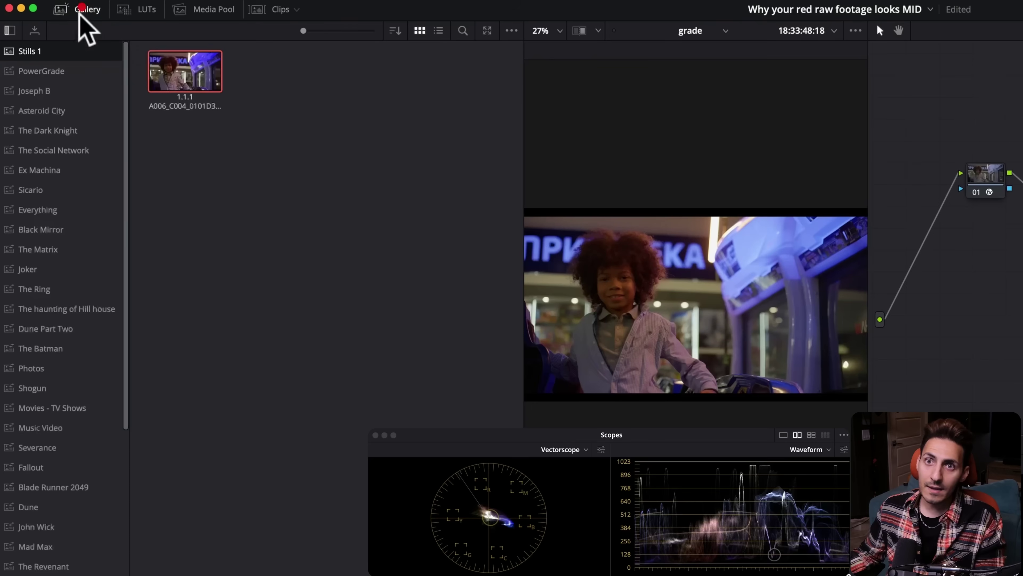
pyautogui.click(87, 10)
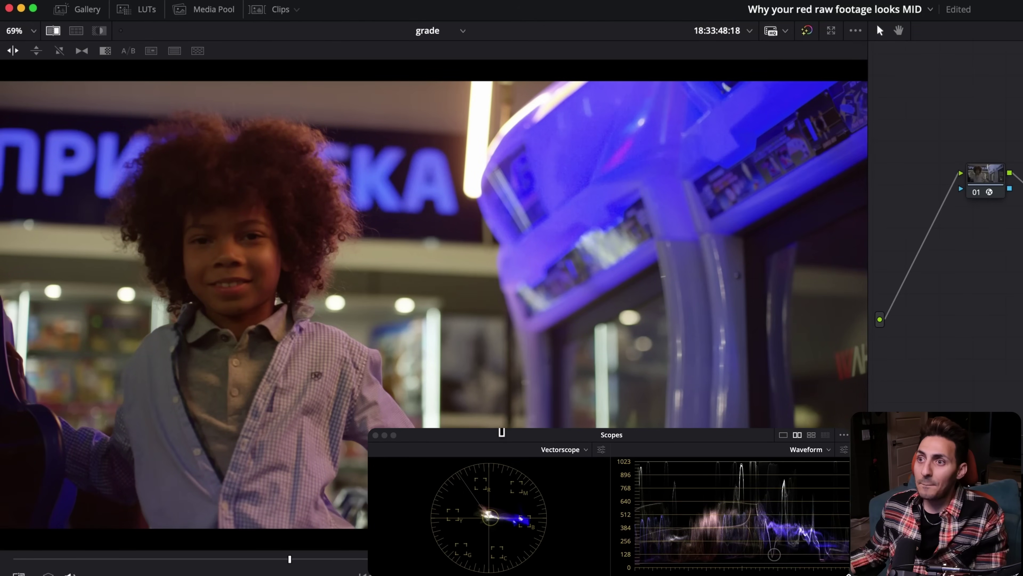
pyautogui.press('super+w')
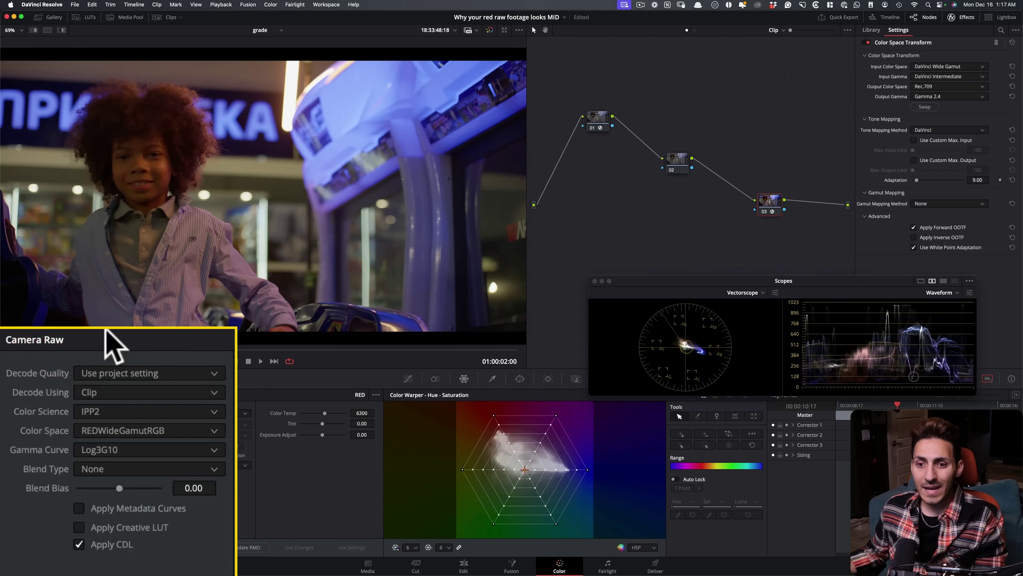
pyautogui.click(58, 378)
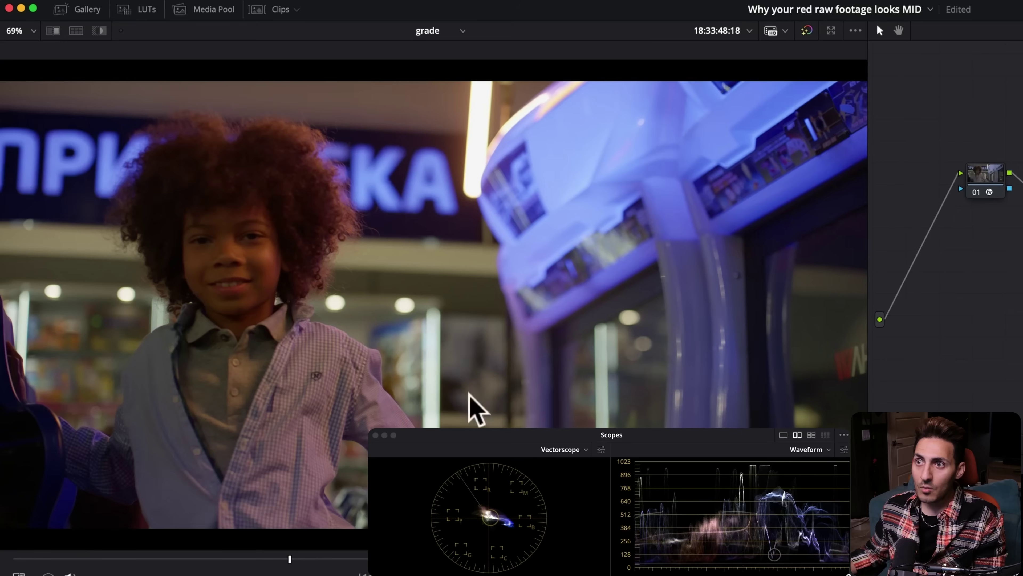
pyautogui.press('super+w')
pyautogui.press('super+w')
pyautogui.press('super+w')
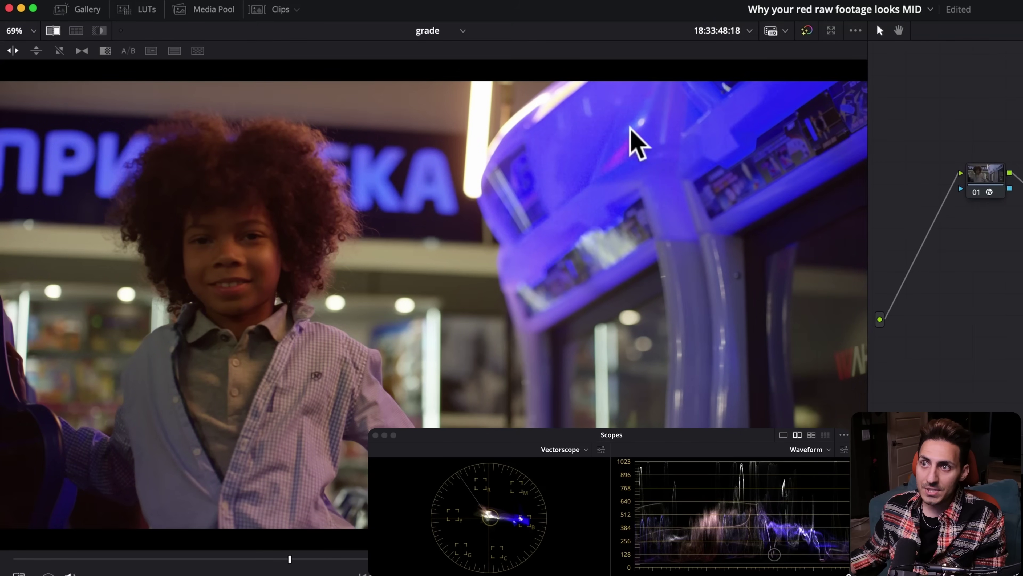
# White-pick the arcade machine to neutralize its purple-blue cast, then fit the frame.
pyautogui.scroll(5, 715, 212)
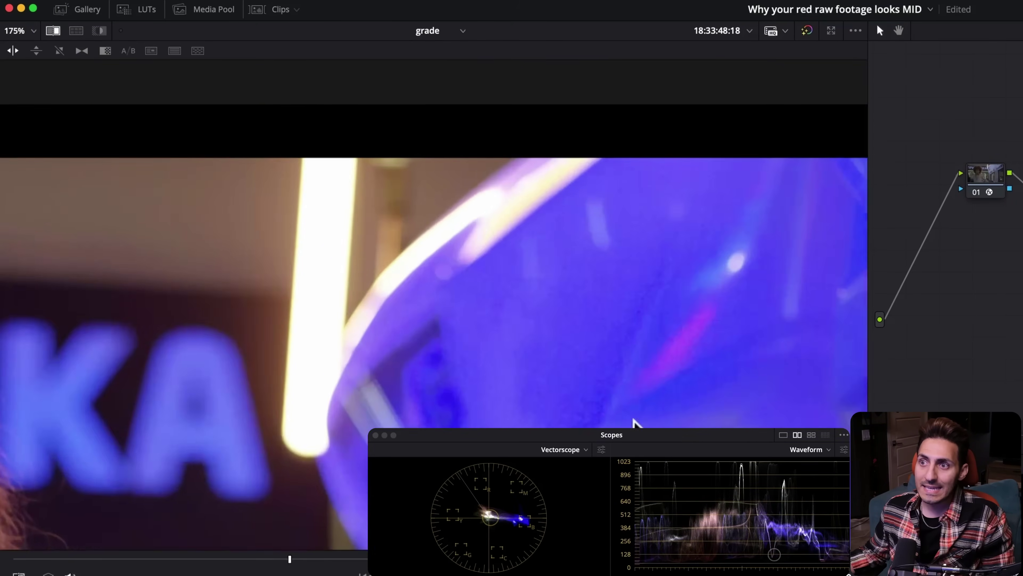
pyautogui.scroll(3, 678, 320)
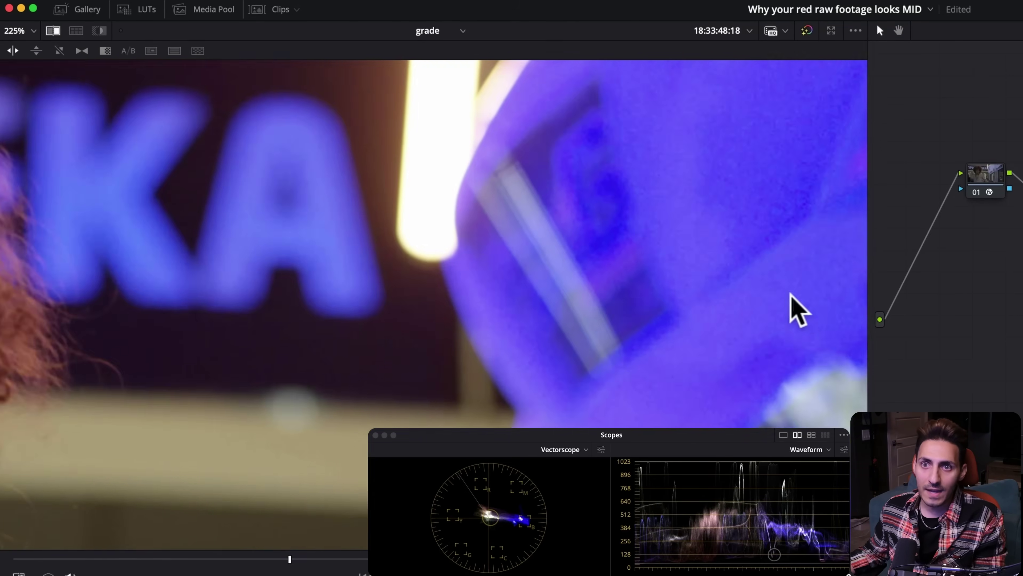
pyautogui.click(550, 320)
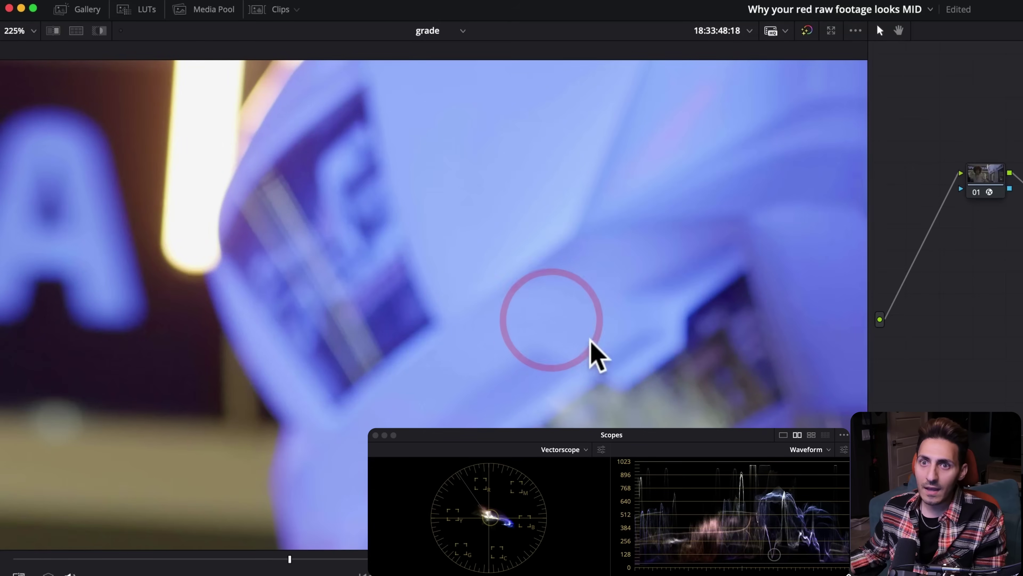
pyautogui.hscroll(3, 507, 245)
pyautogui.click(432, 222)
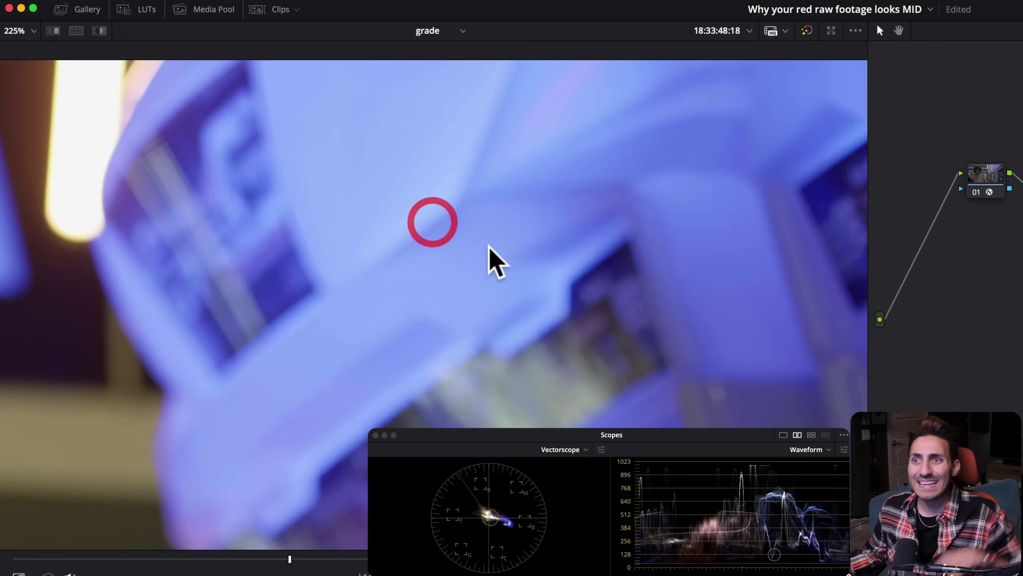
pyautogui.click(477, 289)
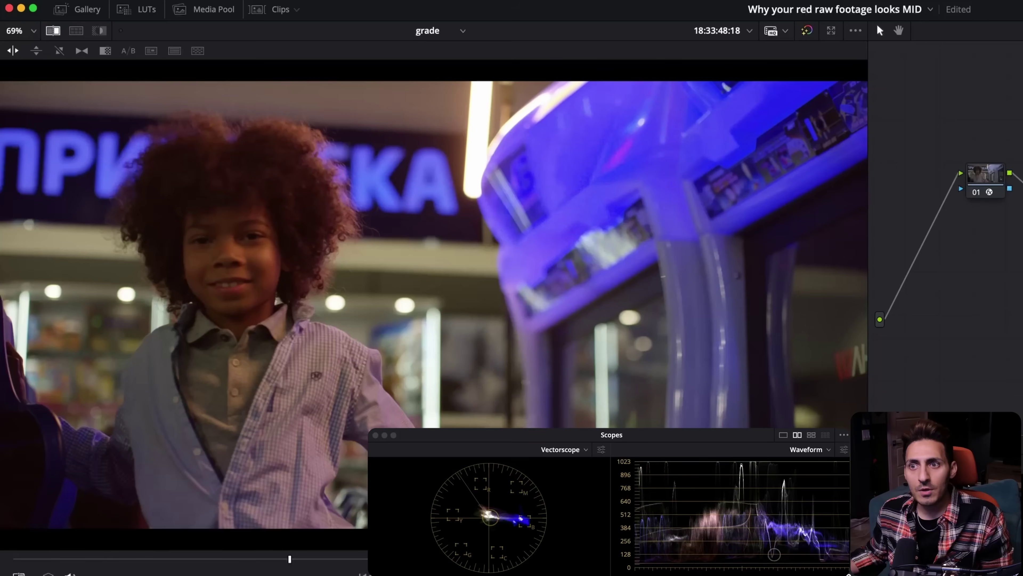
pyautogui.scroll(5, 320, 500)
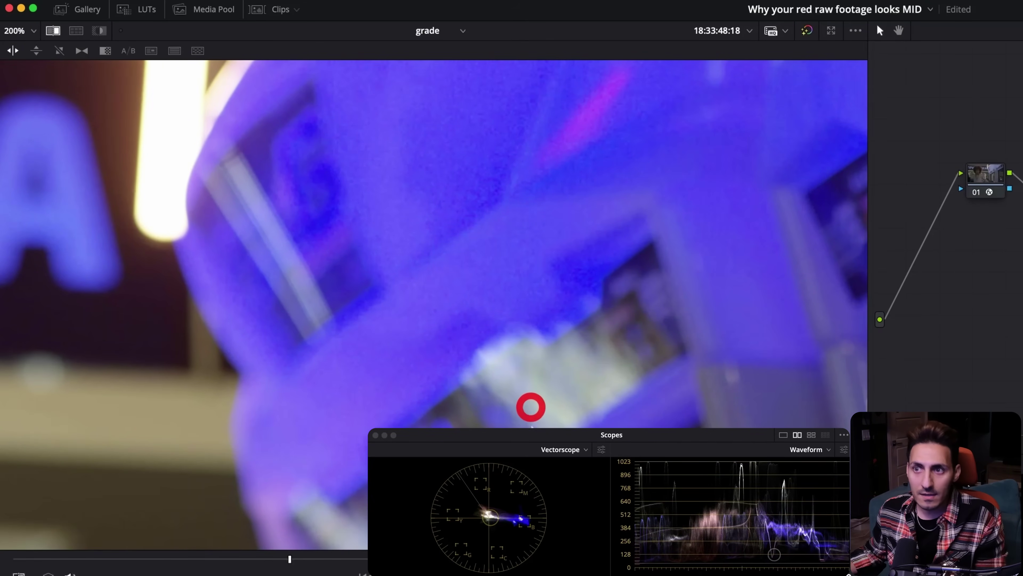
pyautogui.click(533, 415)
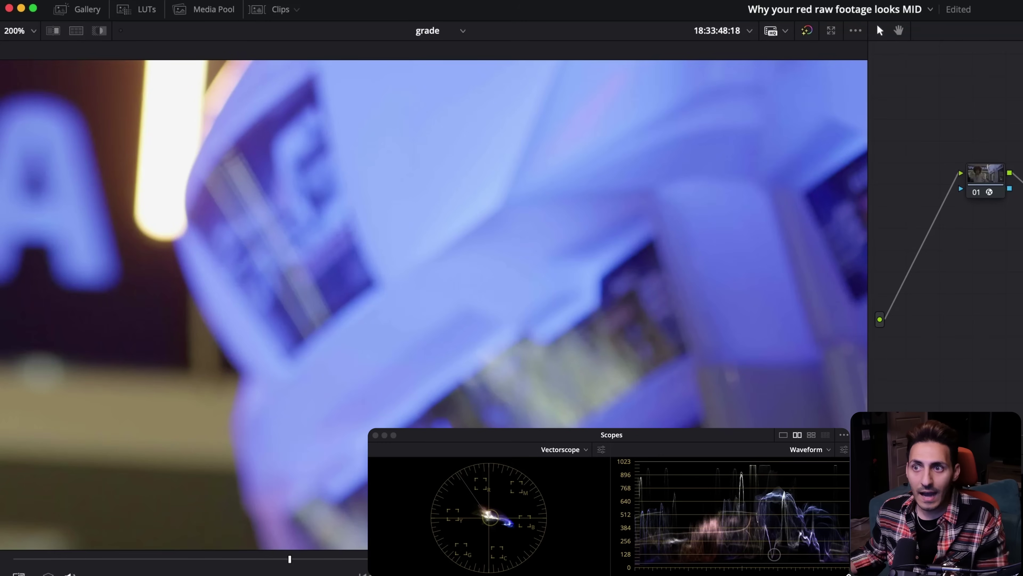
pyautogui.hotkey('shift', 'z')
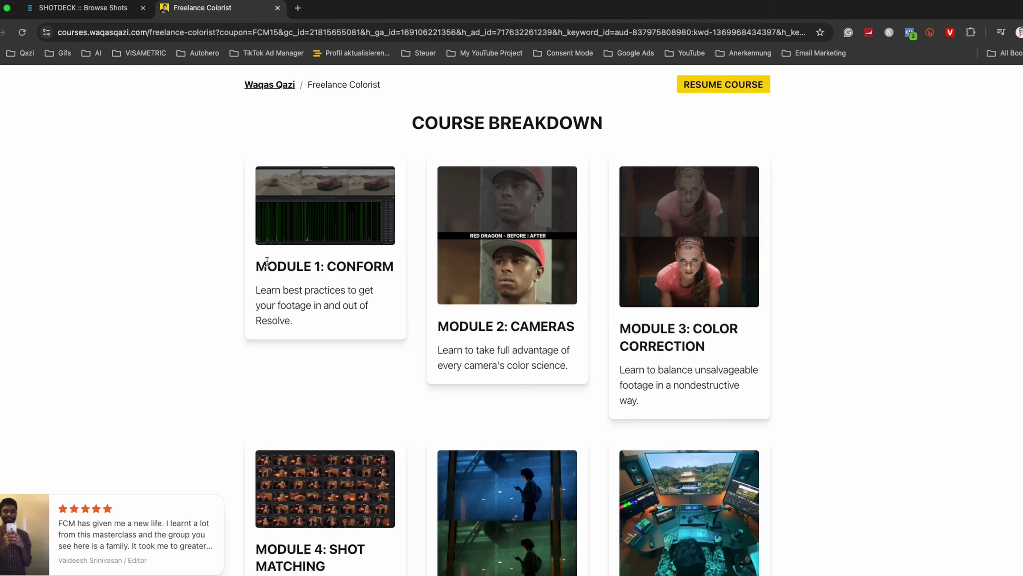
# Highlight module headings 1–6: Conform, Cameras, Color Correction, Shot Matching, Color Grading, Studio Setup.
pyautogui.tripleClick(274, 266)
pyautogui.tripleClick(504, 326)
pyautogui.tripleClick(679, 336)
pyautogui.scroll(-5, 354, 389)
pyautogui.tripleClick(342, 387)
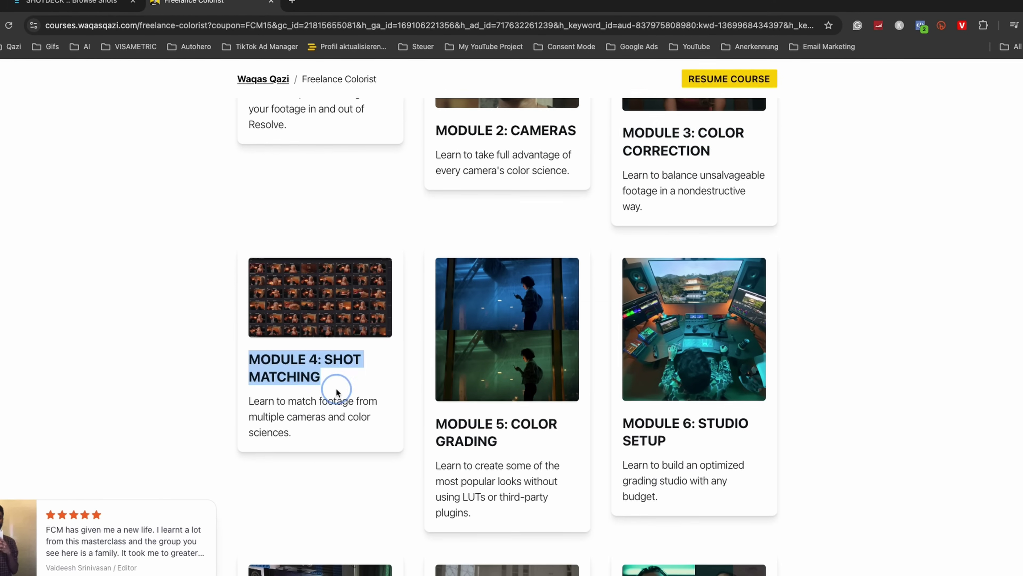
pyautogui.tripleClick(506, 443)
pyautogui.tripleClick(681, 446)
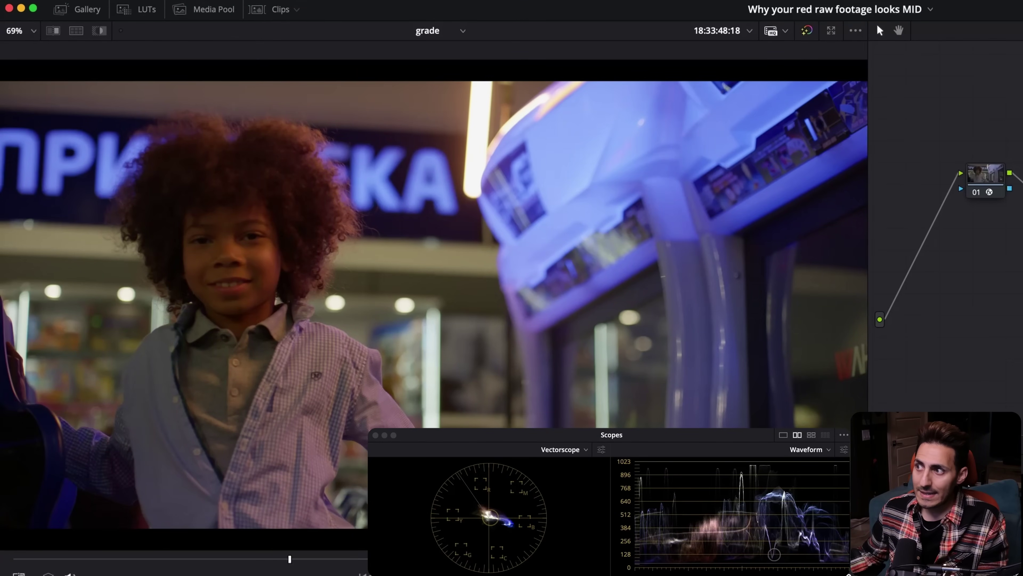
pyautogui.press('super+w')
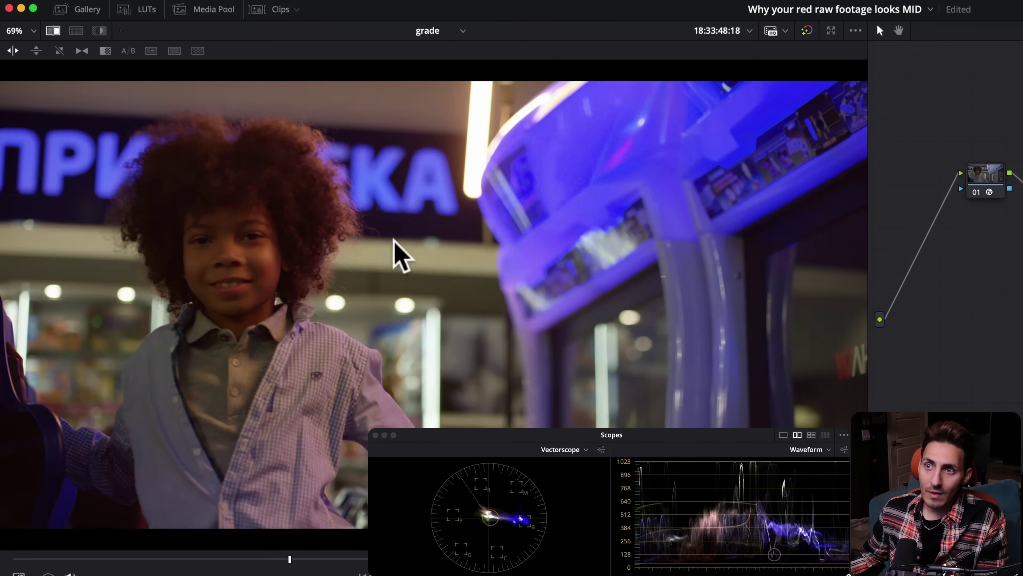
pyautogui.press('super+w')
pyautogui.press('super+w')
pyautogui.press('super+w')
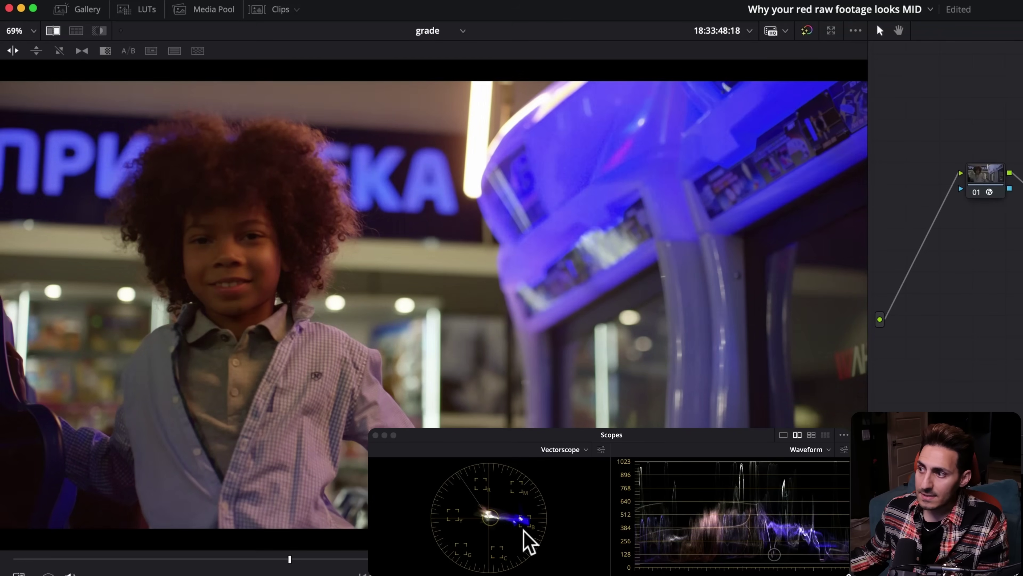
pyautogui.press('super+w')
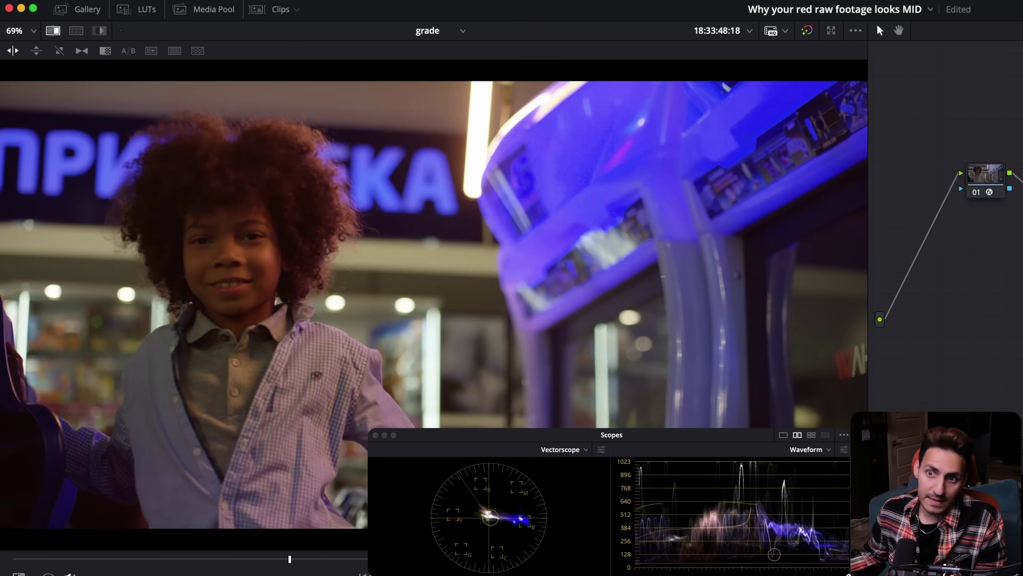
pyautogui.press('super+w')
pyautogui.press('super+w')
pyautogui.press('super+w')
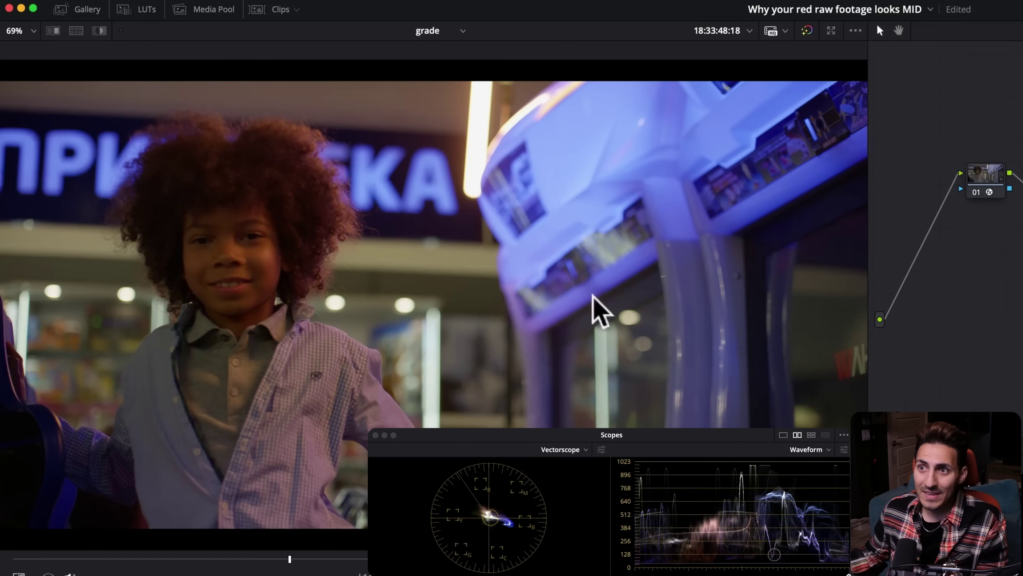
pyautogui.press('super+w')
pyautogui.press('super+w')
pyautogui.press('super+w')
pyautogui.press('super+w')
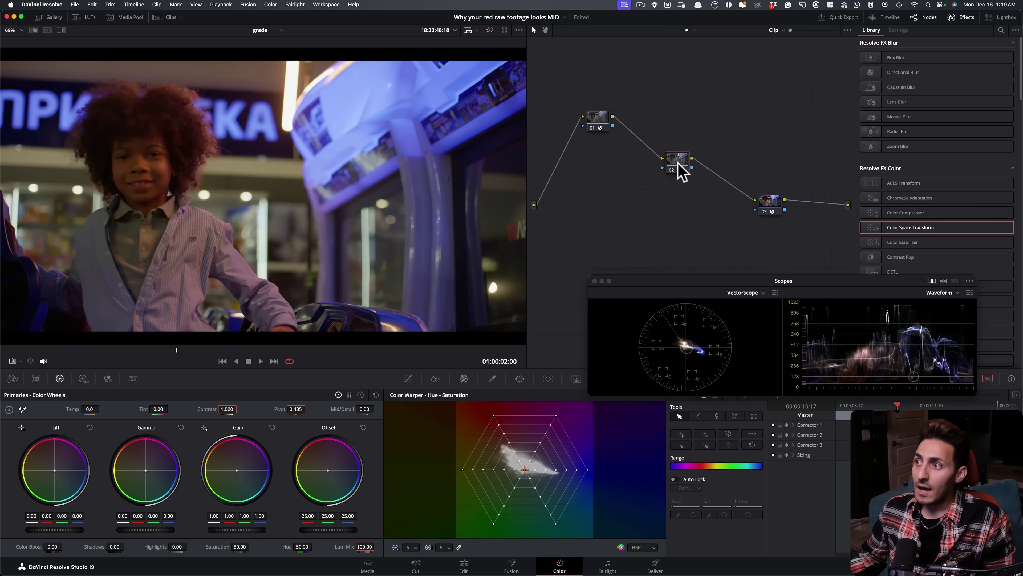
# Shift node 02 left, push its gain toward blue, and place new node 03 before the CST.
pyautogui.rightClick(677, 159)
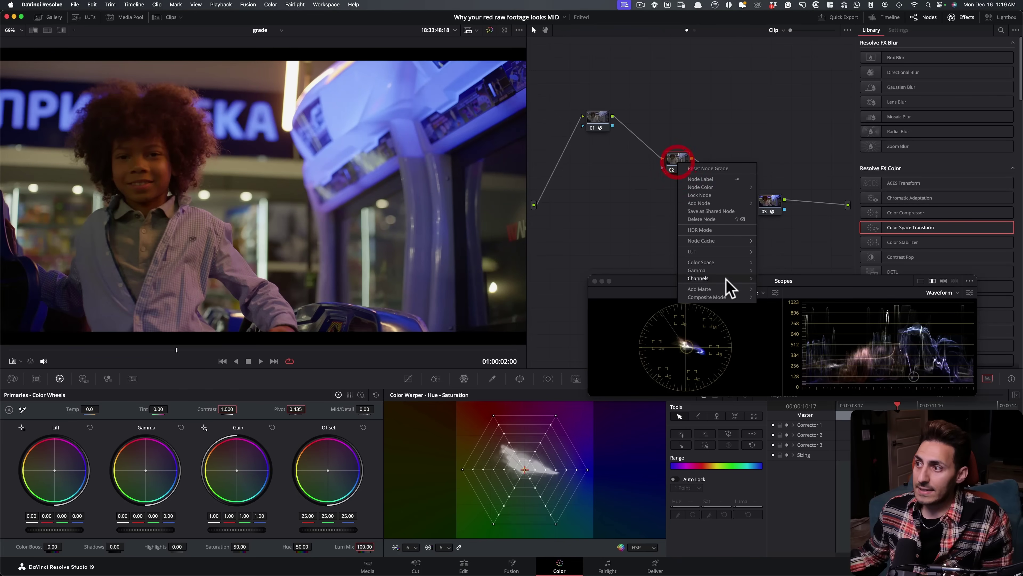
pyautogui.moveTo(678, 160); pyautogui.dragTo(666, 162)
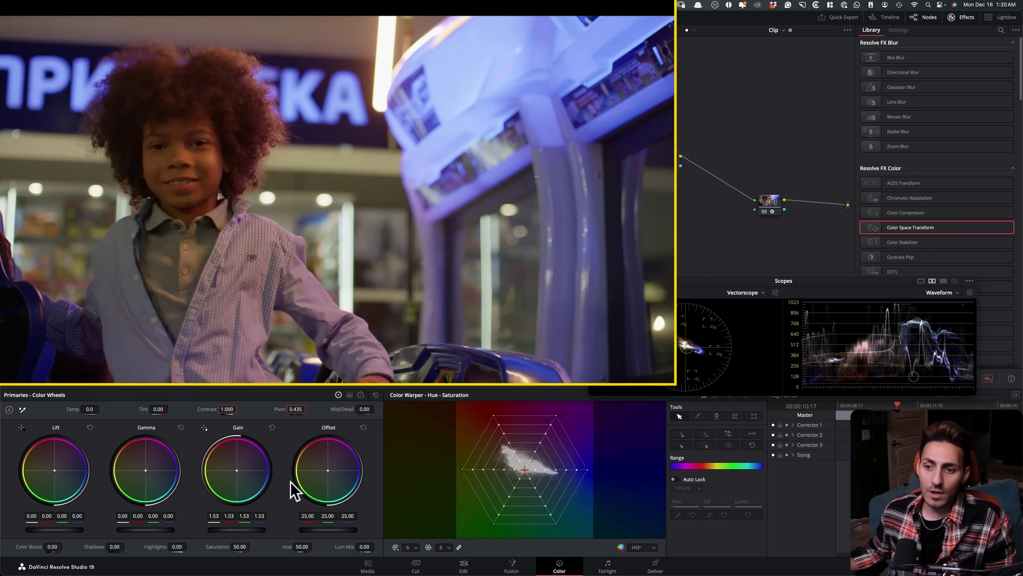
pyautogui.moveTo(238, 479); pyautogui.dragTo(243, 483)
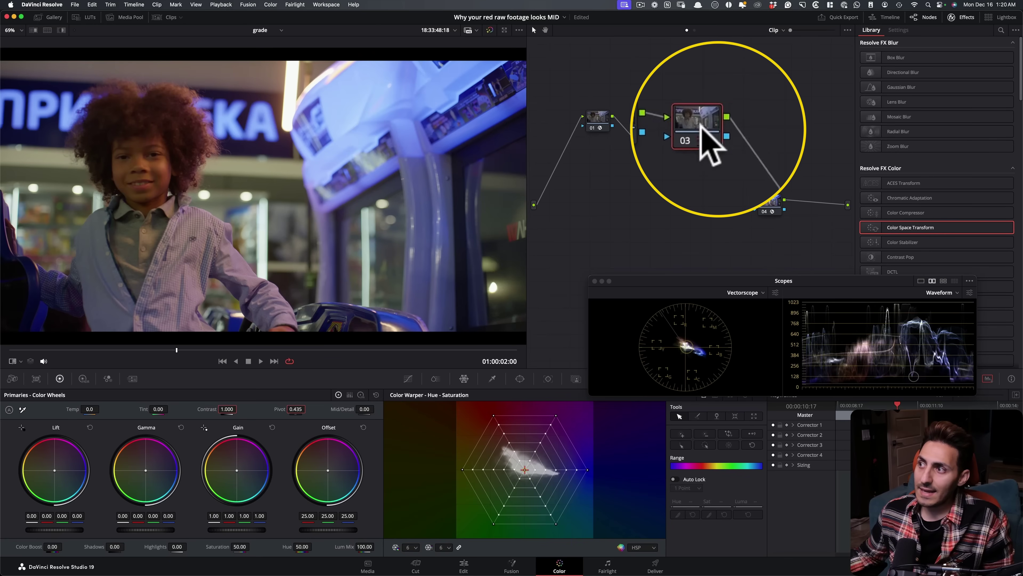
pyautogui.moveTo(711, 159); pyautogui.dragTo(720, 159)
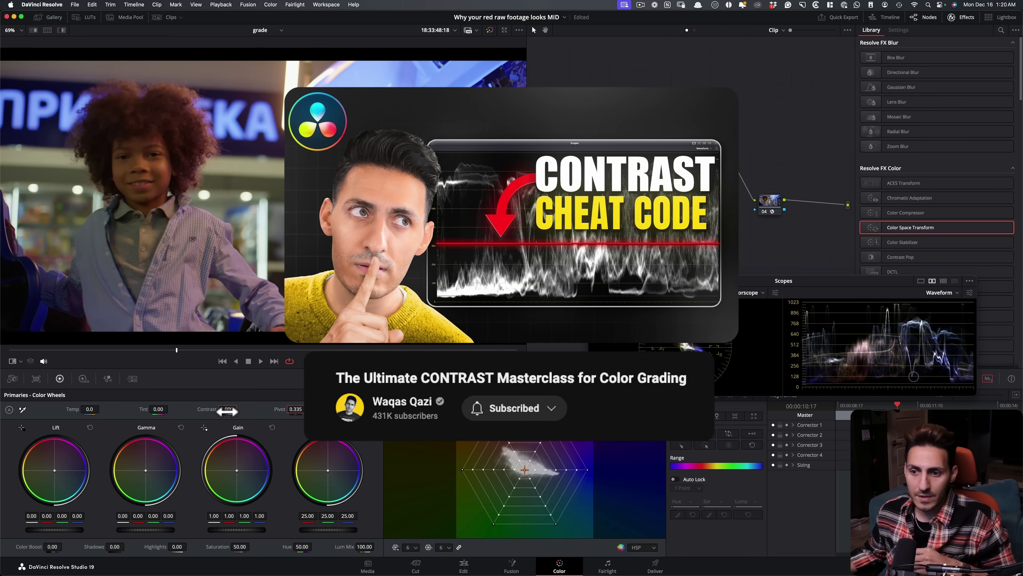
# Raise node 03's contrast, then push node 02's gain bluer and drop saturation to 44.40.
pyautogui.moveTo(223, 410)
pyautogui.mouseDown()
pyautogui.moveTo(238, 409)
pyautogui.moveTo(220, 409)
pyautogui.mouseUp()
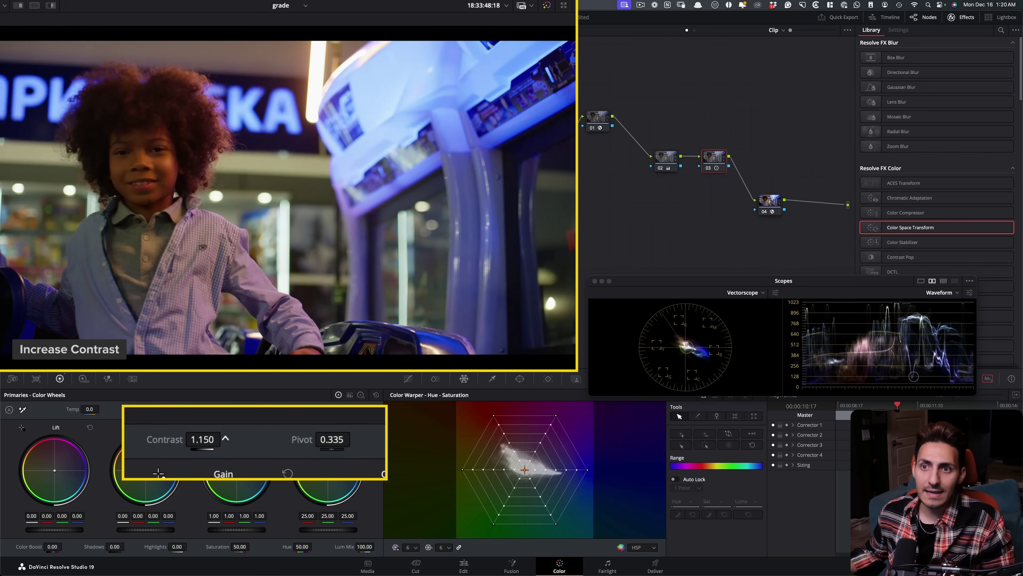
pyautogui.click(663, 162)
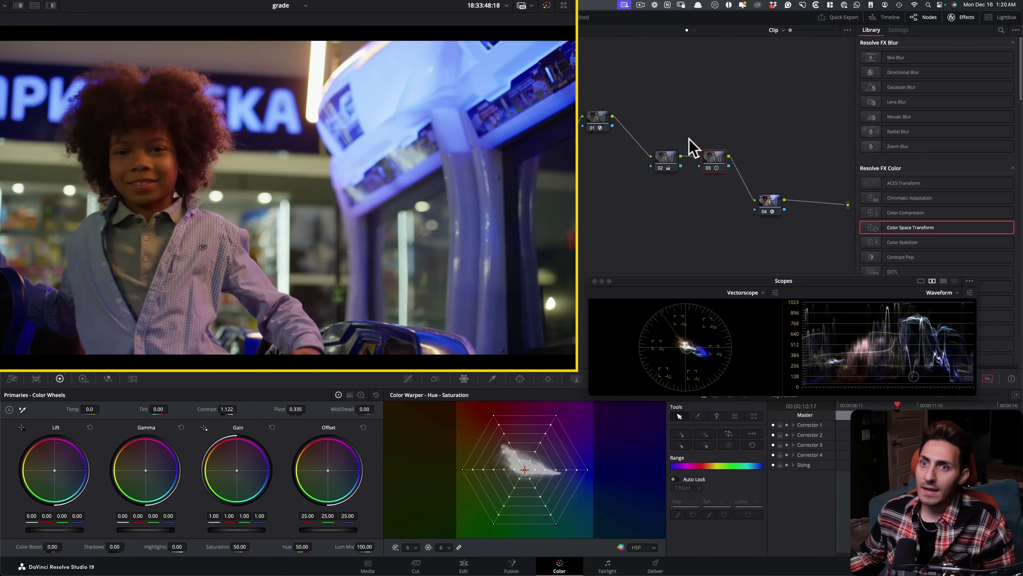
pyautogui.moveTo(236, 479); pyautogui.dragTo(241, 481)
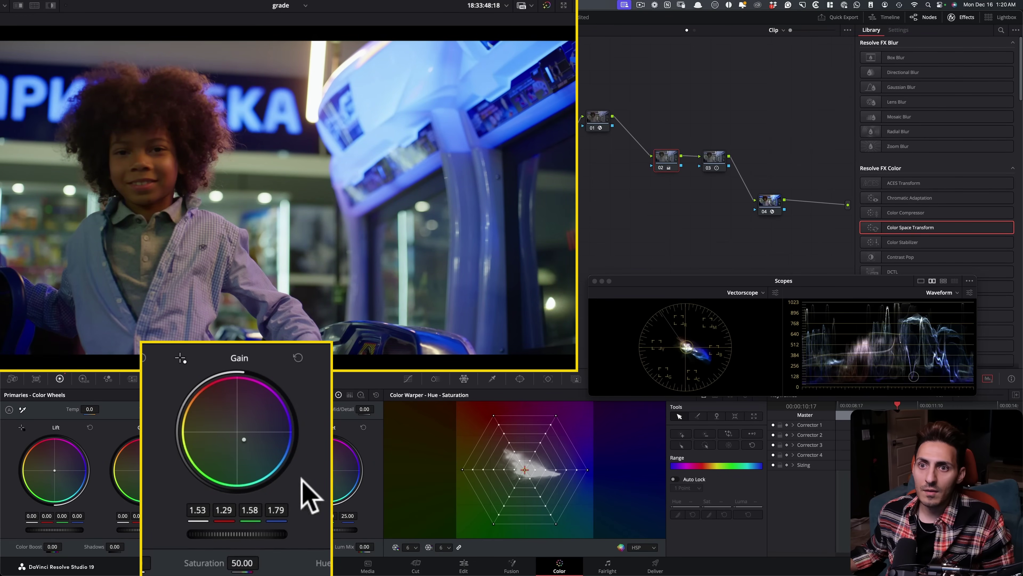
pyautogui.moveTo(241, 563); pyautogui.dragTo(264, 562)
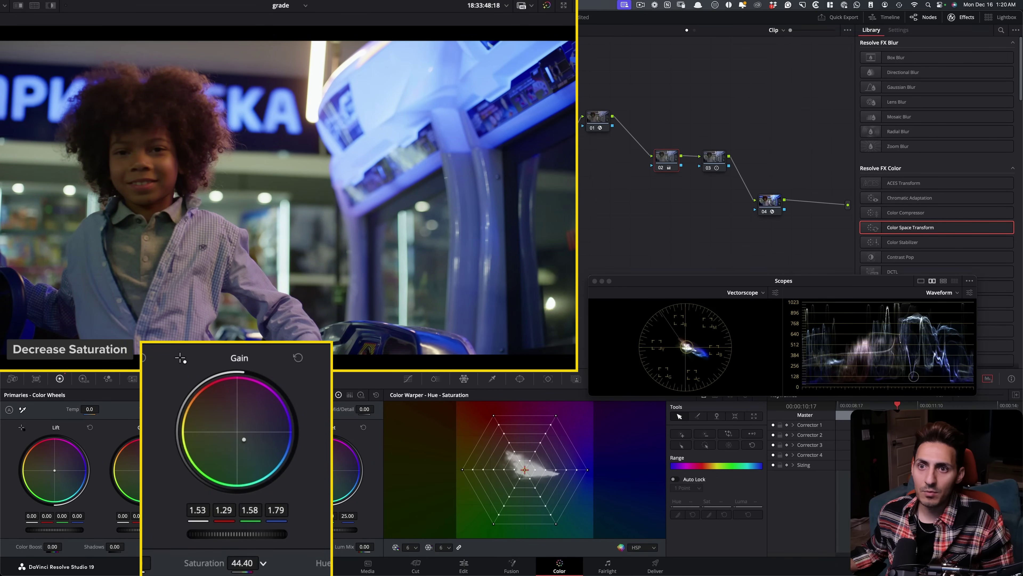
# Fine-tune node 03's contrast to about 1.162 at pivot 0.335.
pyautogui.click(714, 159)
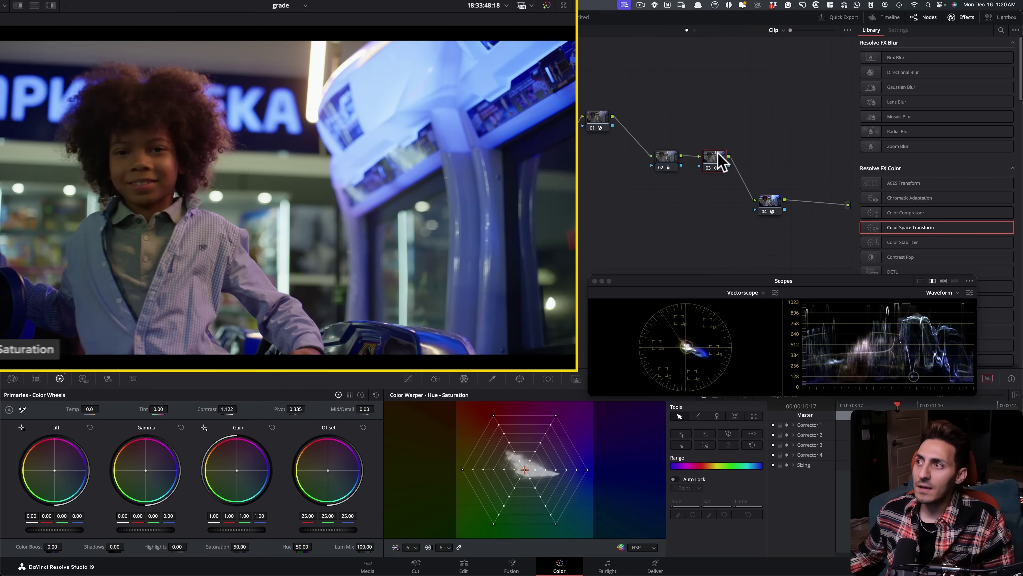
pyautogui.scroll(2, 158, 473)
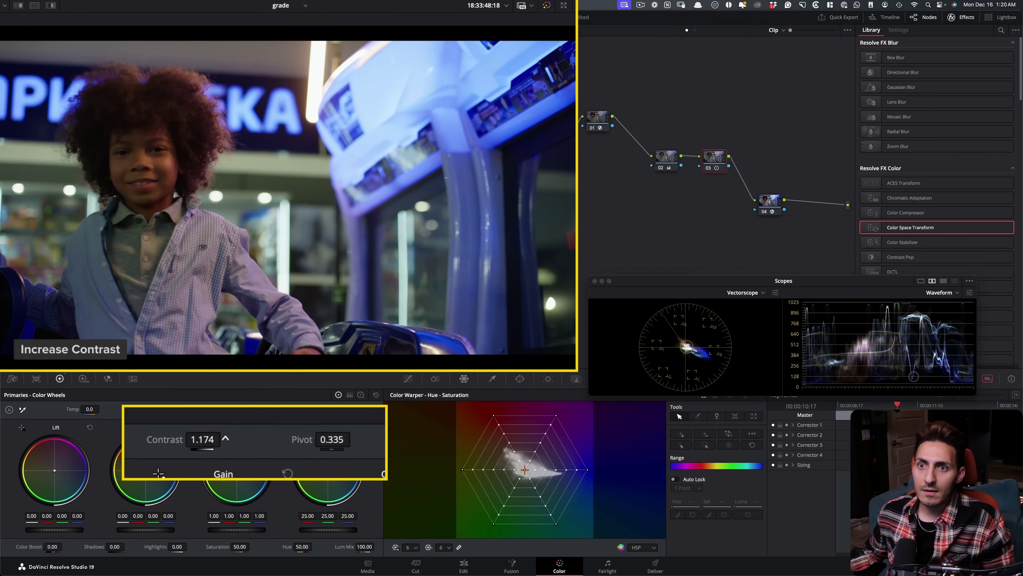
pyautogui.scroll(1, 158, 473)
pyautogui.scroll(-2, 158, 473)
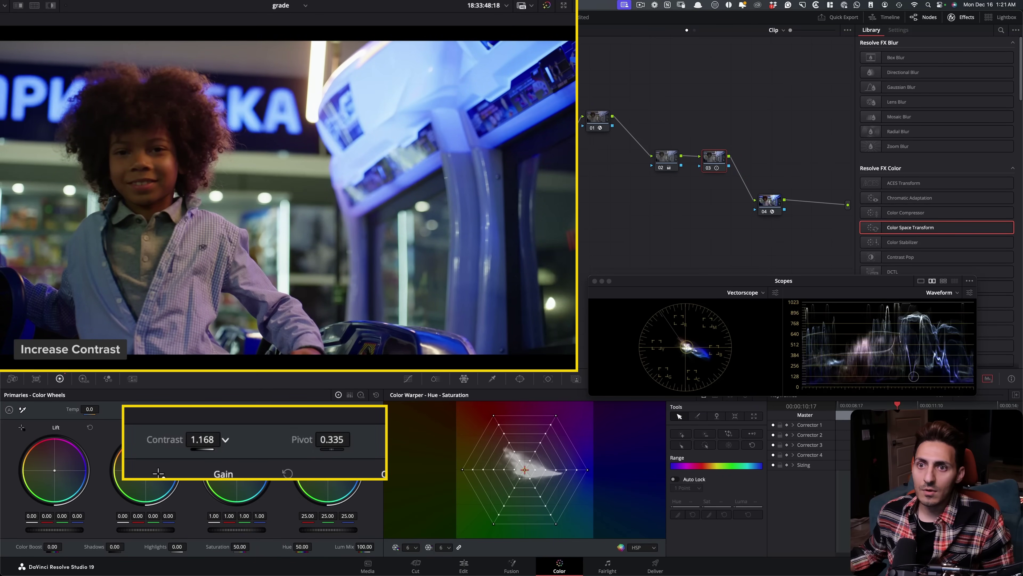
pyautogui.scroll(1, 204, 427)
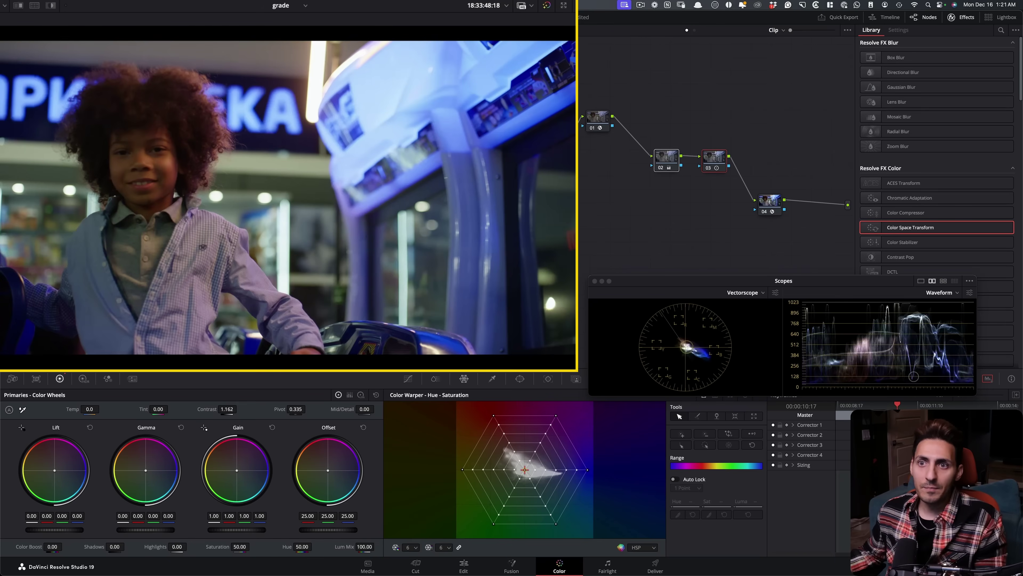
pyautogui.click(663, 158)
# Warm node 02's gain toward red to pull back the blue highlights.
pyautogui.moveTo(241, 445); pyautogui.dragTo(238, 440)
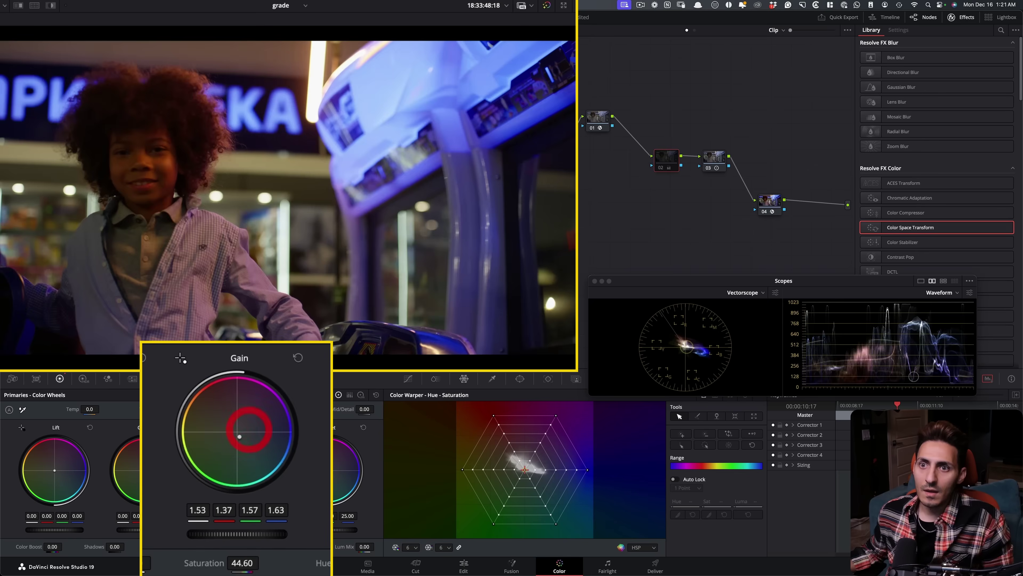
pyautogui.click(725, 171)
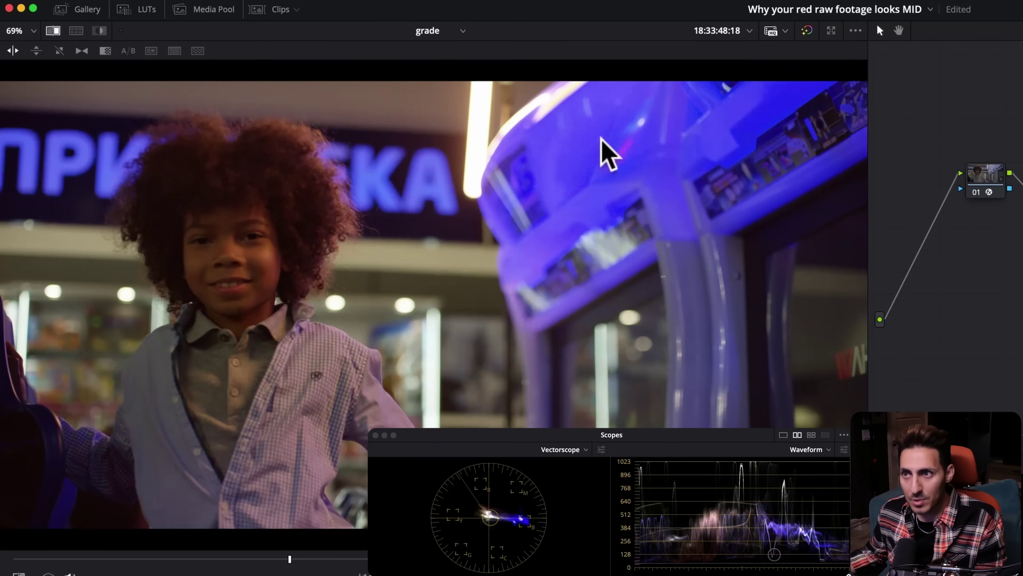
pyautogui.hotkey('shift', 'd')
pyautogui.hotkey('shift', 'd')
pyautogui.hotkey('shift', 'd')
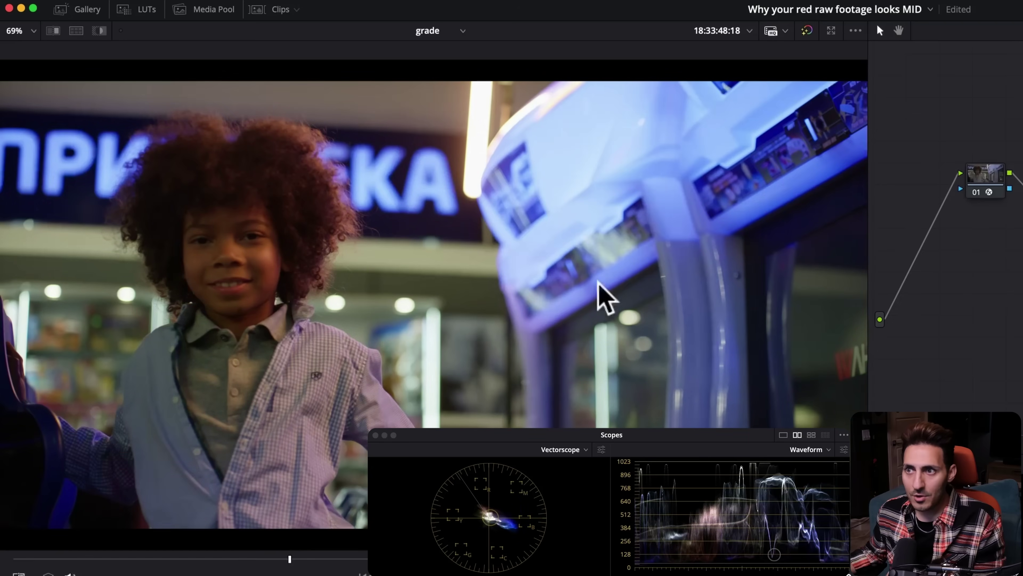
pyautogui.hotkey('shift', 'd')
pyautogui.hotkey('shift', 'd')
pyautogui.hotkey('shift', 'd')
pyautogui.hotkey('shift', 'd')
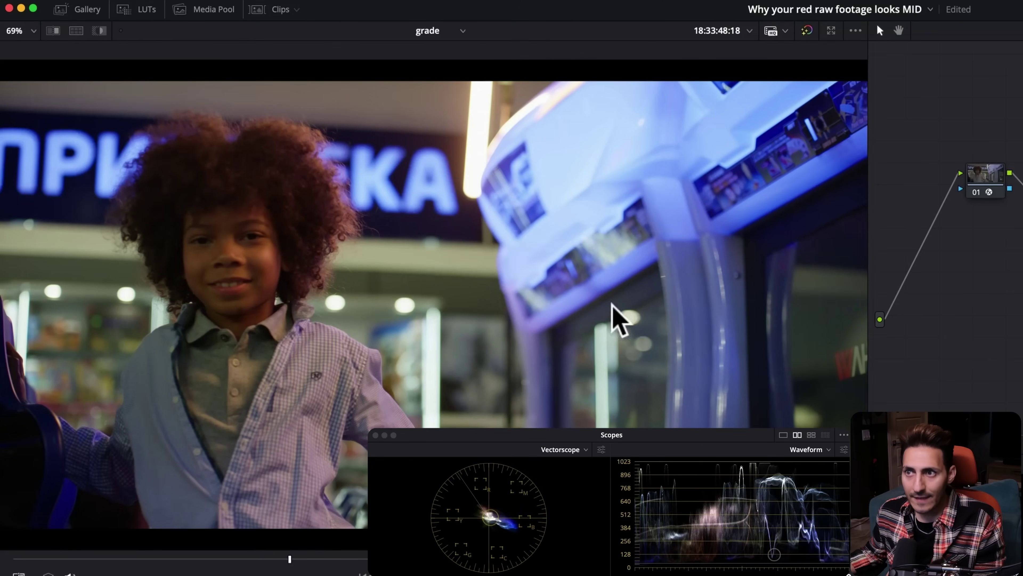